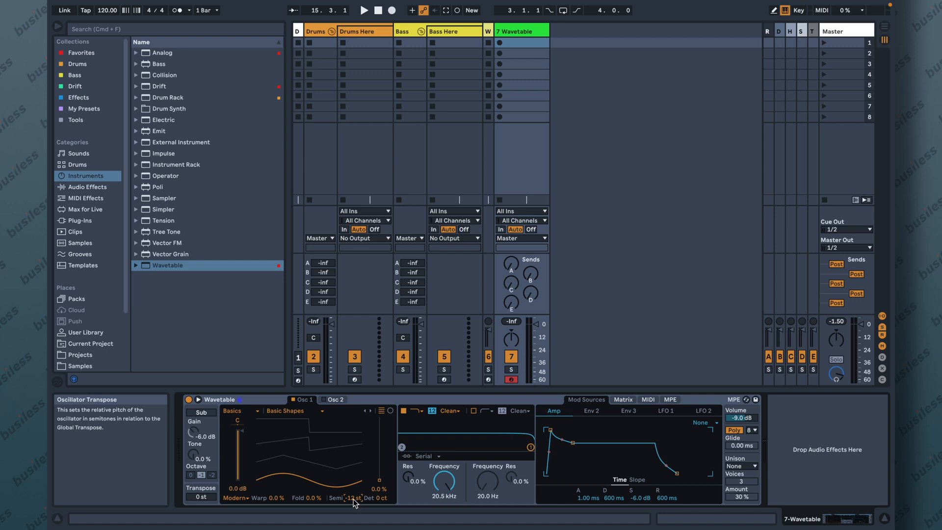
Choose the Saw PW Bass wavetable for oscillator 1 and set its wavetable position to 53%
{"action": "left_click", "coordinate": [303, 411]}
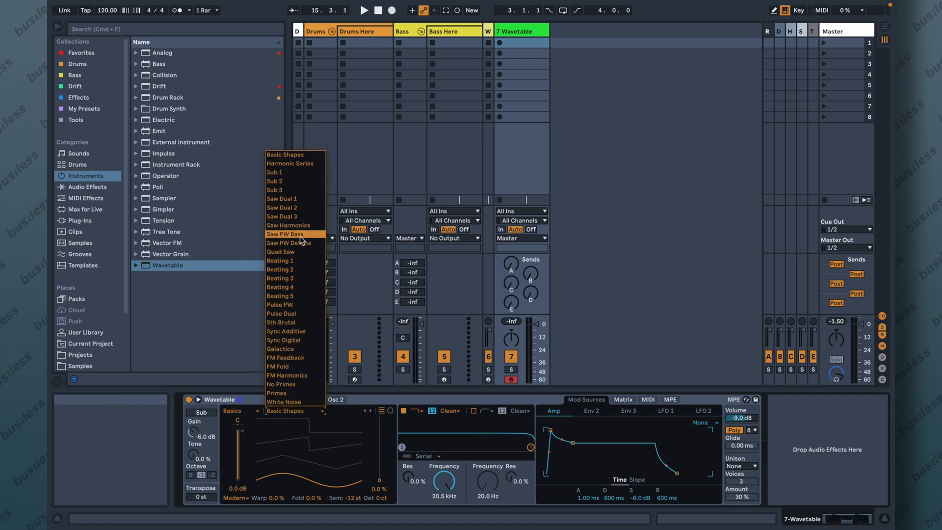
{"action": "left_click", "coordinate": [314, 234]}
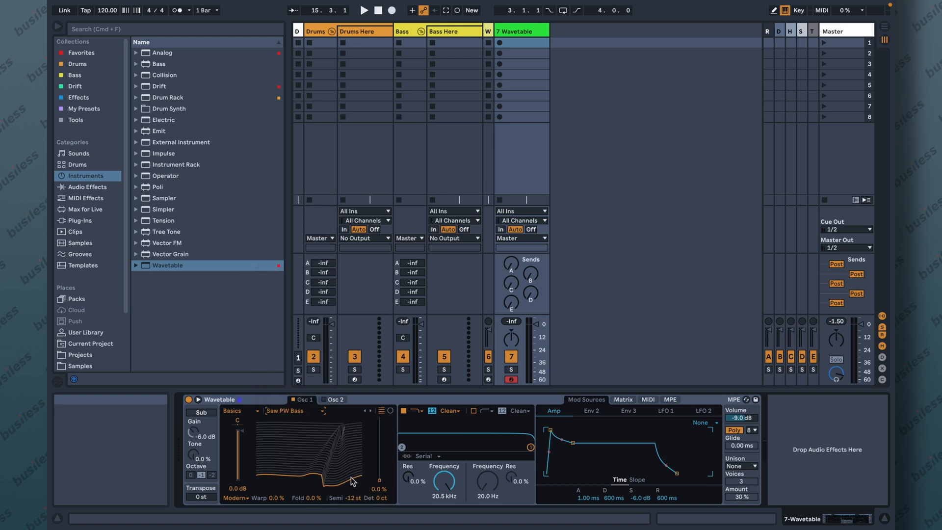
{"action": "mouse_move", "coordinate": [380, 451]}
{"action": "left_mouse_down"}
{"action": "mouse_move", "coordinate": [380, 468]}
{"action": "mouse_move", "coordinate": [380, 425]}
{"action": "mouse_move", "coordinate": [380, 447]}
{"action": "left_mouse_up"}
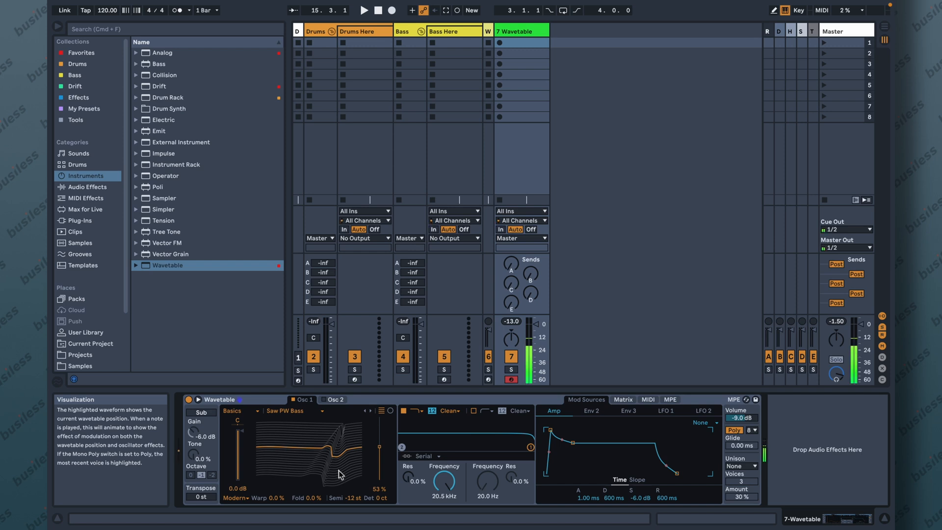
Turn on oscillator 2 with Basic Shapes at 55% wavetable position, and transpose it to -12 semitones
{"action": "mouse_move", "coordinate": [419, 510]}
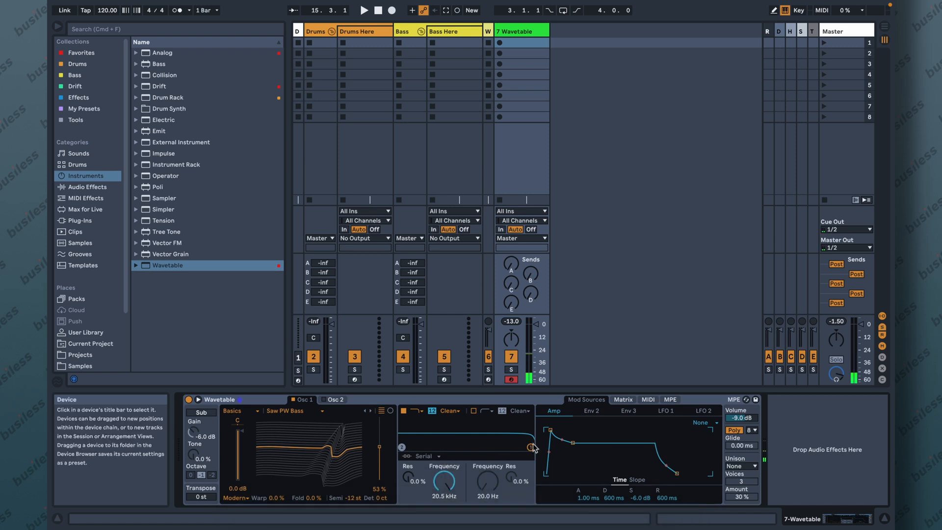
{"action": "left_click", "coordinate": [336, 399]}
{"action": "left_click_drag", "start_coordinate": [310, 467], "coordinate": [309, 446]}
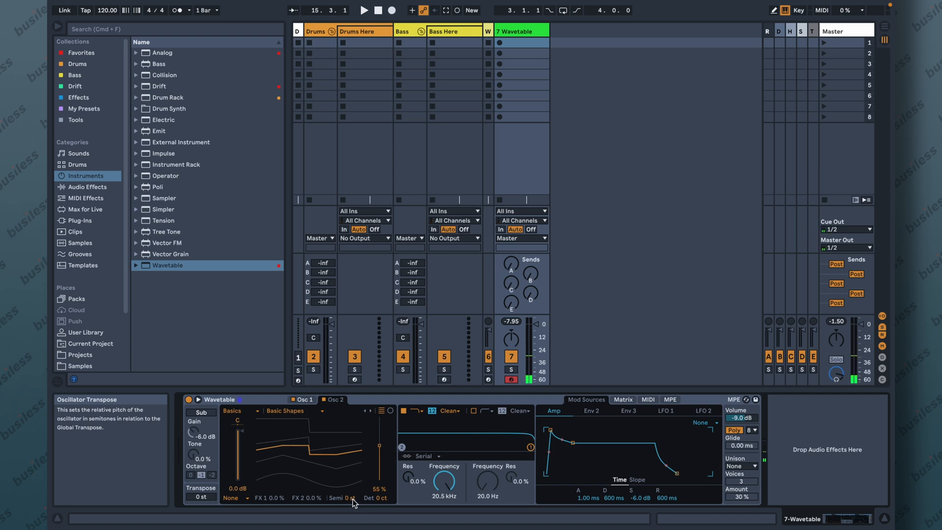
{"action": "left_click_drag", "start_coordinate": [352, 500], "coordinate": [353, 516]}
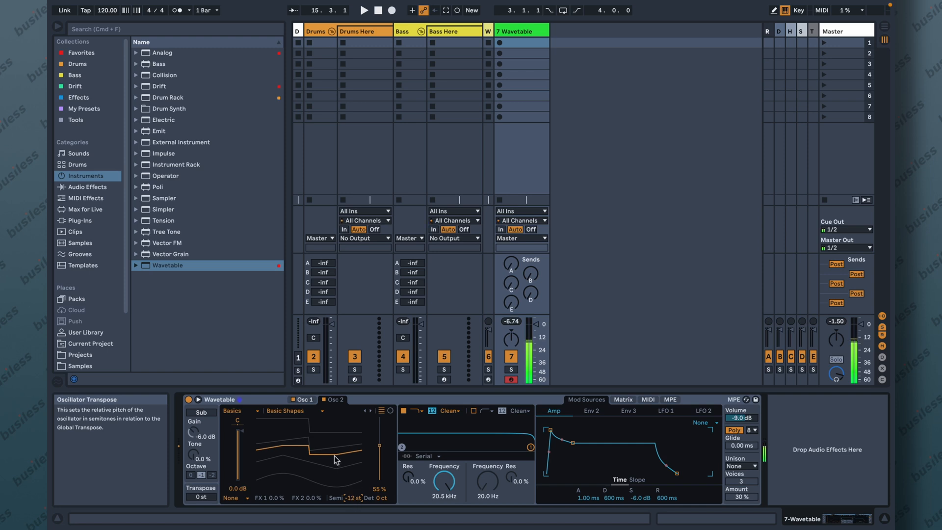
{"action": "left_click", "coordinate": [306, 400]}
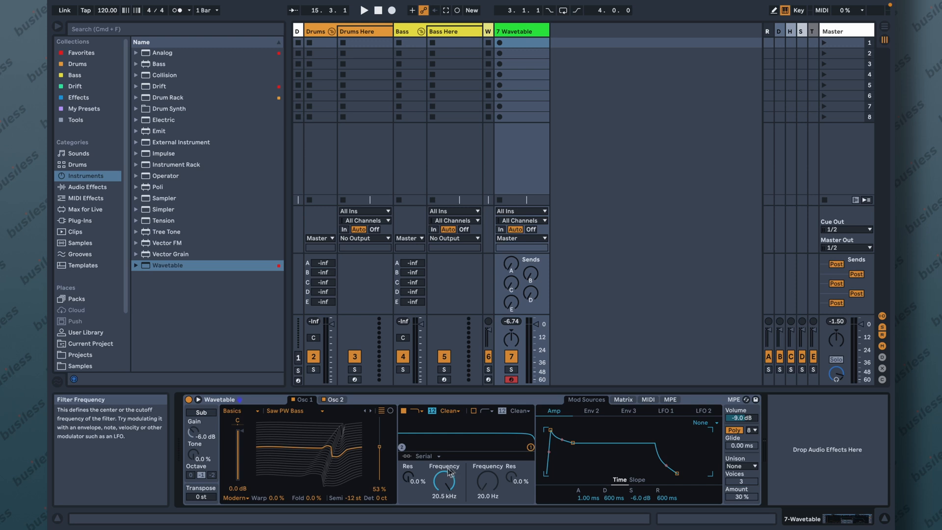
Set the first filter to about 489 Hz with 29% resonance, using the MS2 circuit with 8.06 dB drive
{"action": "left_click_drag", "start_coordinate": [531, 449], "coordinate": [461, 440]}
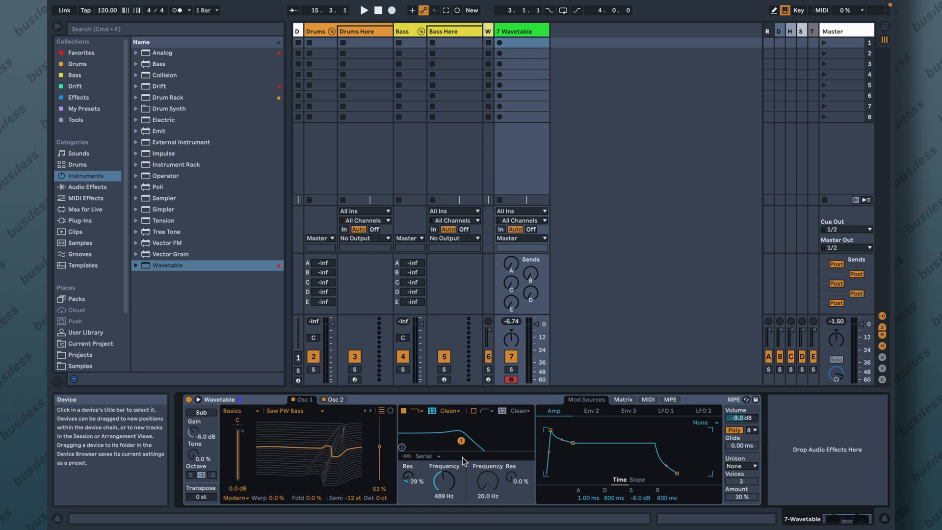
{"action": "left_click", "coordinate": [449, 414]}
{"action": "left_click", "coordinate": [458, 436]}
{"action": "left_click_drag", "start_coordinate": [422, 498], "coordinate": [422, 478]}
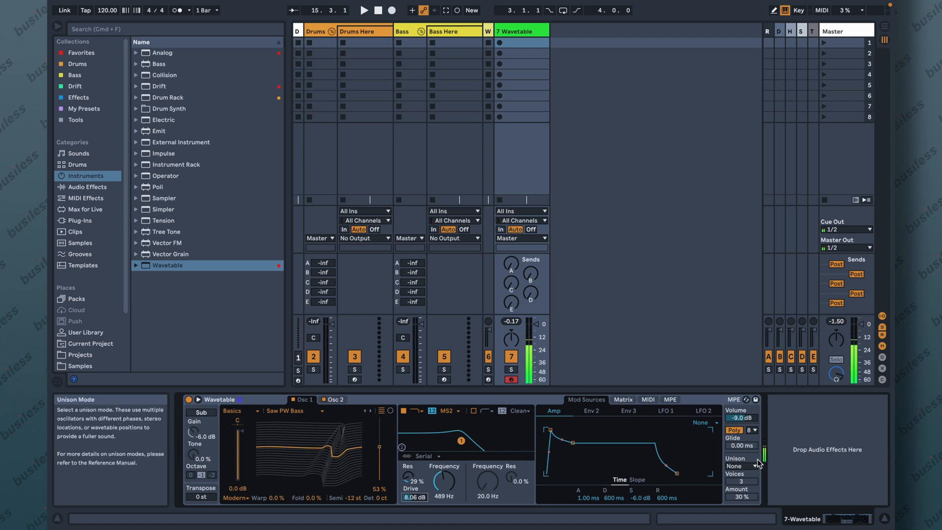
Switch Wavetable to mono with 11.9 ms glide, and set the amp envelope's attack to 7.82 ms
{"action": "left_click", "coordinate": [735, 430]}
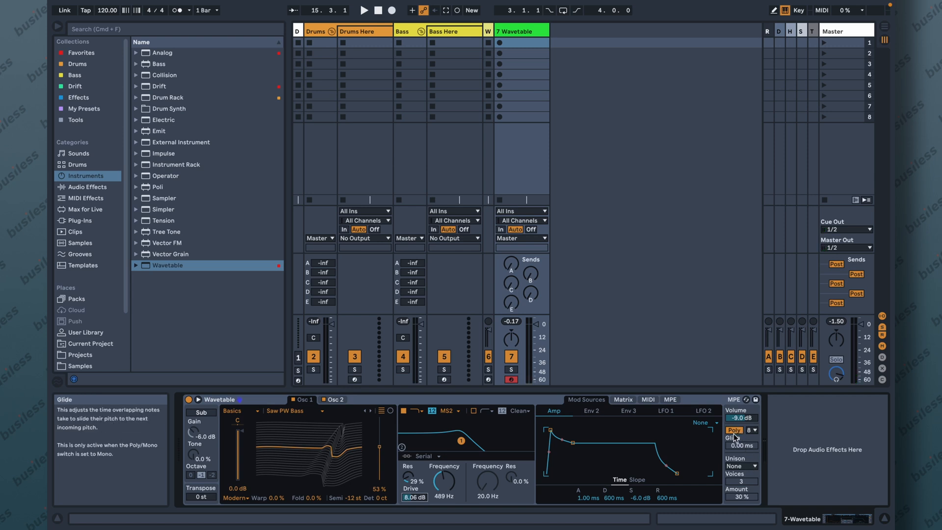
{"action": "left_click_drag", "start_coordinate": [749, 446], "coordinate": [749, 444]}
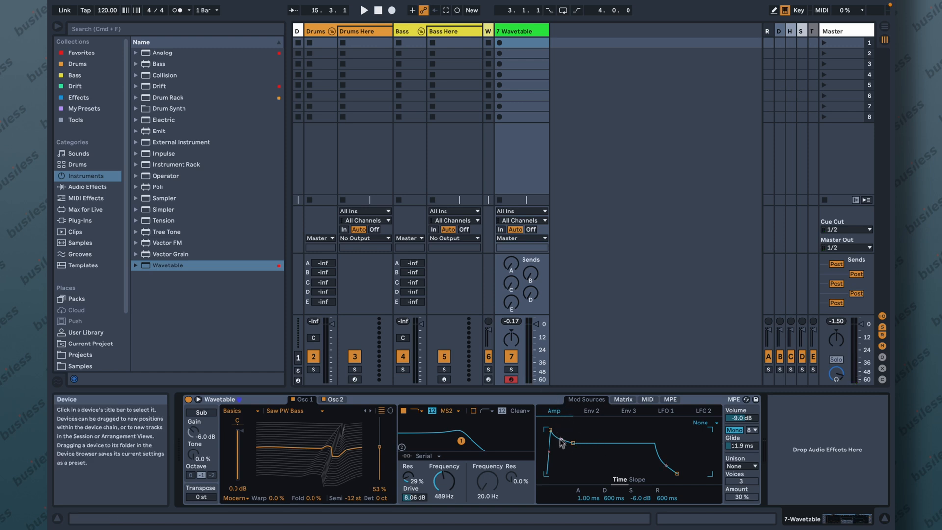
{"action": "left_click_drag", "start_coordinate": [551, 430], "coordinate": [554, 430]}
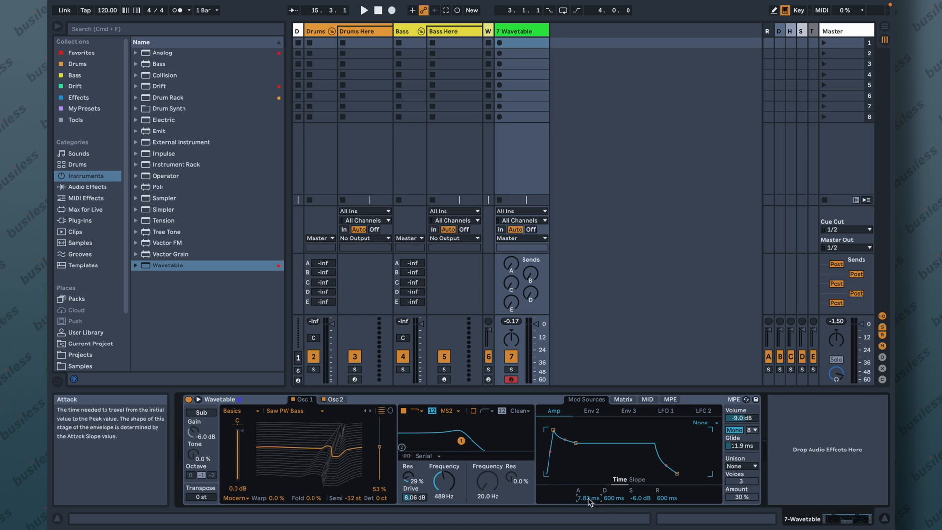
{"action": "left_click_drag", "start_coordinate": [594, 500], "coordinate": [593, 495]}
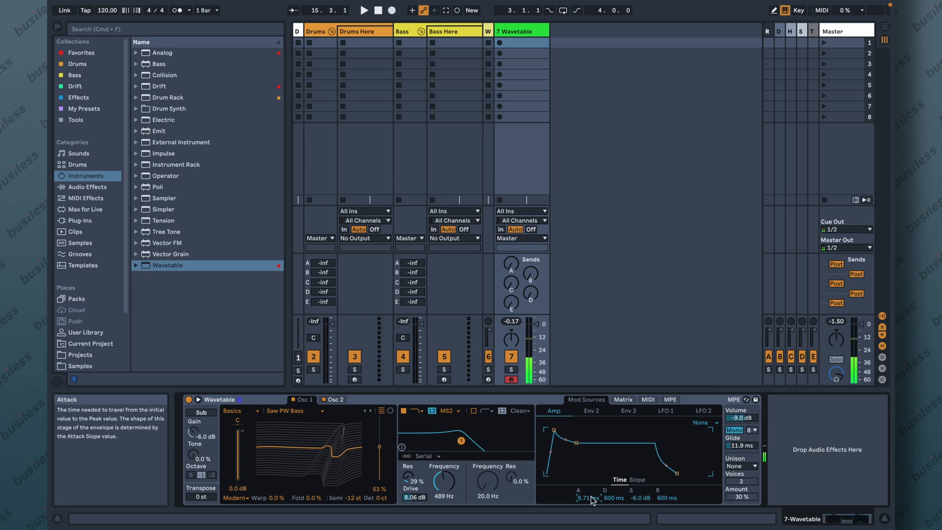
{"action": "left_click_drag", "start_coordinate": [592, 500], "coordinate": [592, 500]}
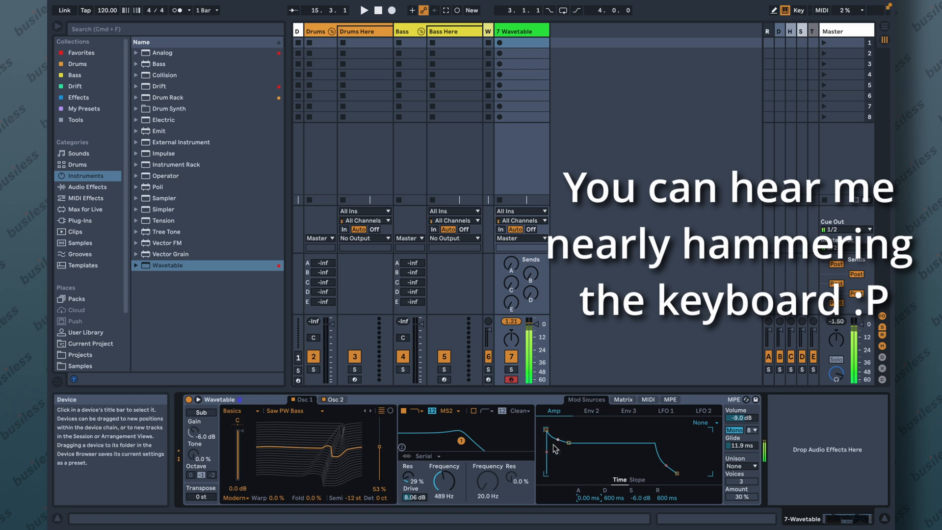
{"action": "left_click", "coordinate": [513, 322]}
{"action": "left_click_drag", "start_coordinate": [587, 503], "coordinate": [587, 494]}
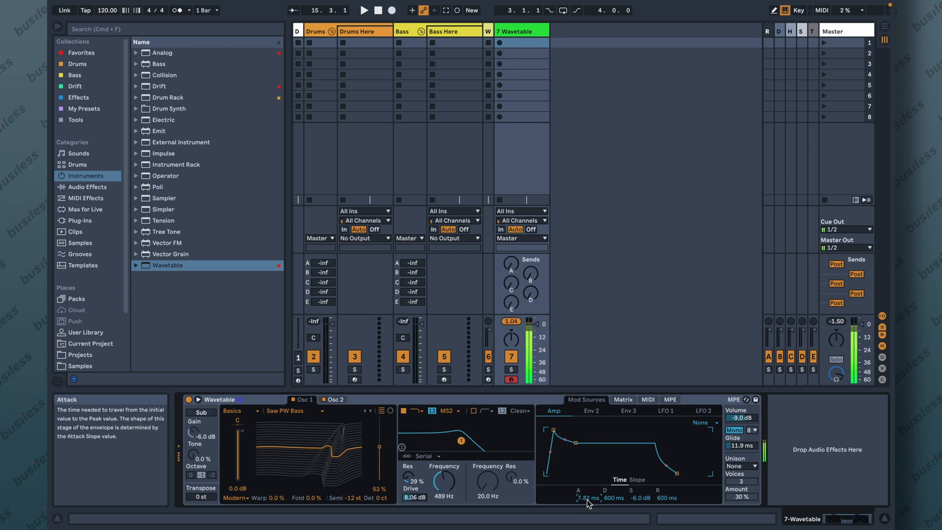
{"action": "left_click", "coordinate": [511, 322]}
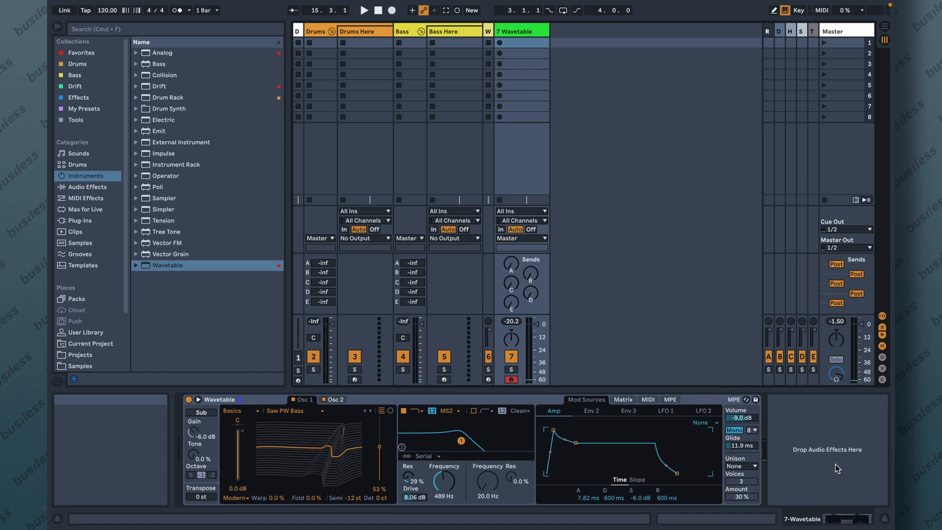
Add a Limiter after Wavetable and lower the Wavetable volume to -13 dB
{"action": "key", "text": "super+f"}
{"action": "type", "text": "limiter"}
{"action": "left_click_drag", "start_coordinate": [161, 64], "coordinate": [811, 409]}
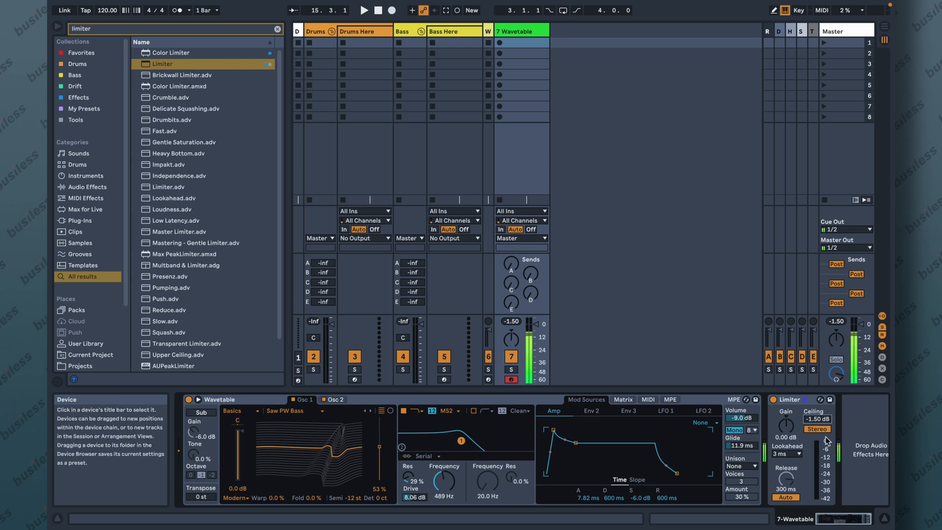
{"action": "left_click_drag", "start_coordinate": [756, 422], "coordinate": [756, 442]}
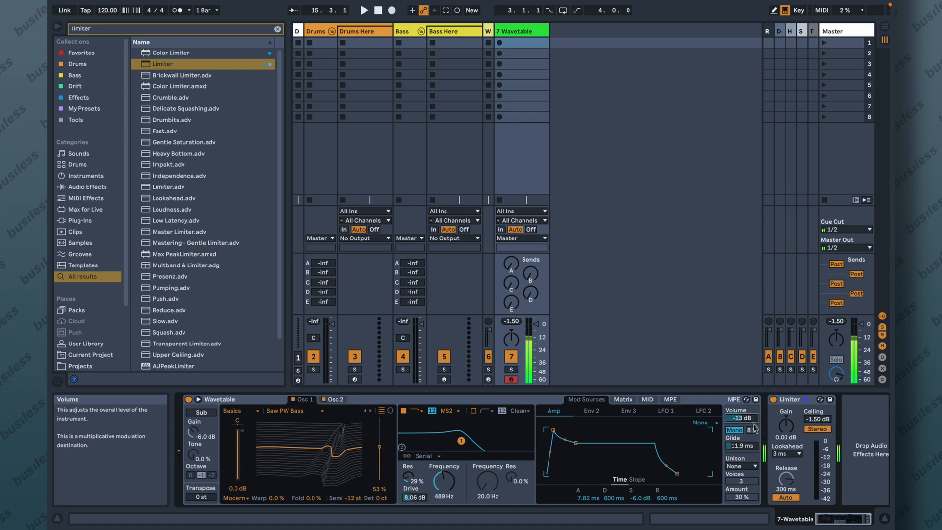
Insert Ozone Imager 2 between Wavetable and the Limiter, and move its window clear of the browser
{"action": "left_click", "coordinate": [855, 521]}
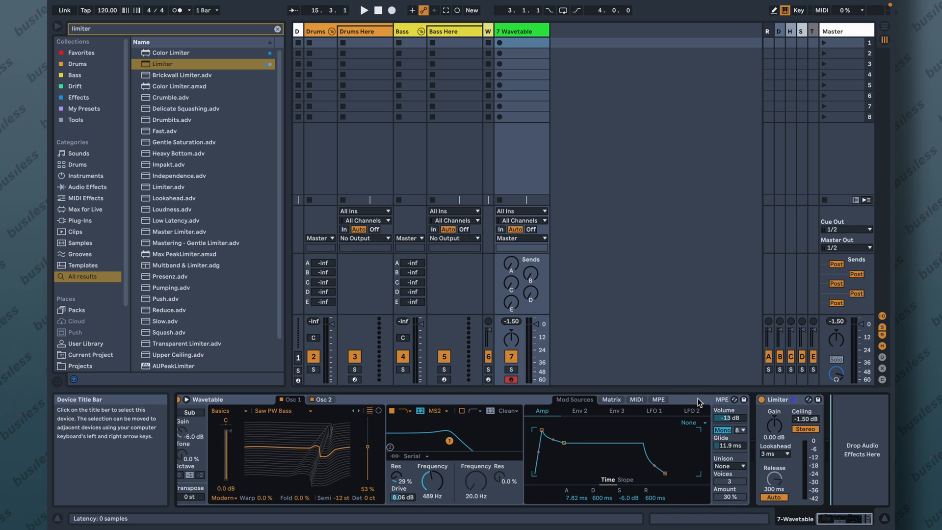
{"action": "left_click", "coordinate": [698, 401]}
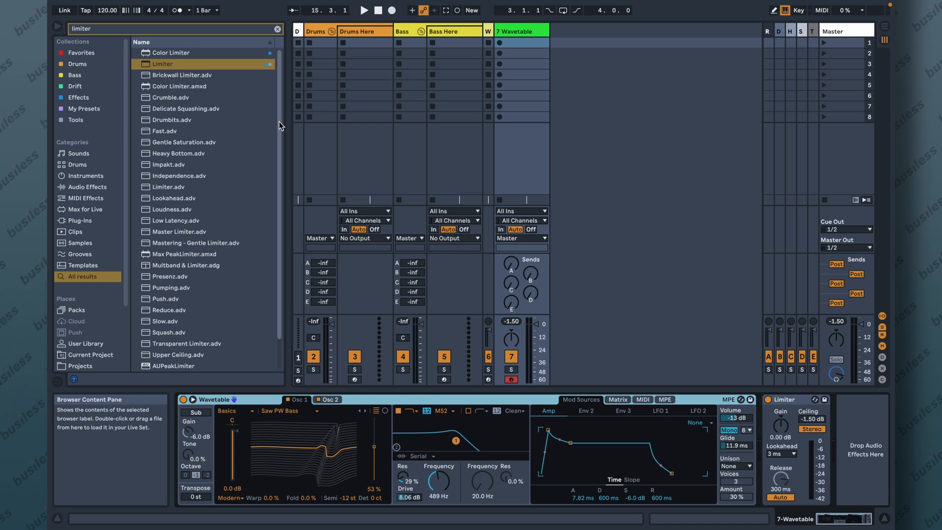
{"action": "key", "text": "ctrl+f"}
{"action": "type", "text": "imager"}
{"action": "mouse_move", "coordinate": [182, 64]}
{"action": "left_mouse_down"}
{"action": "mouse_move", "coordinate": [825, 357]}
{"action": "mouse_move", "coordinate": [861, 431]}
{"action": "mouse_move", "coordinate": [784, 427]}
{"action": "left_mouse_up"}
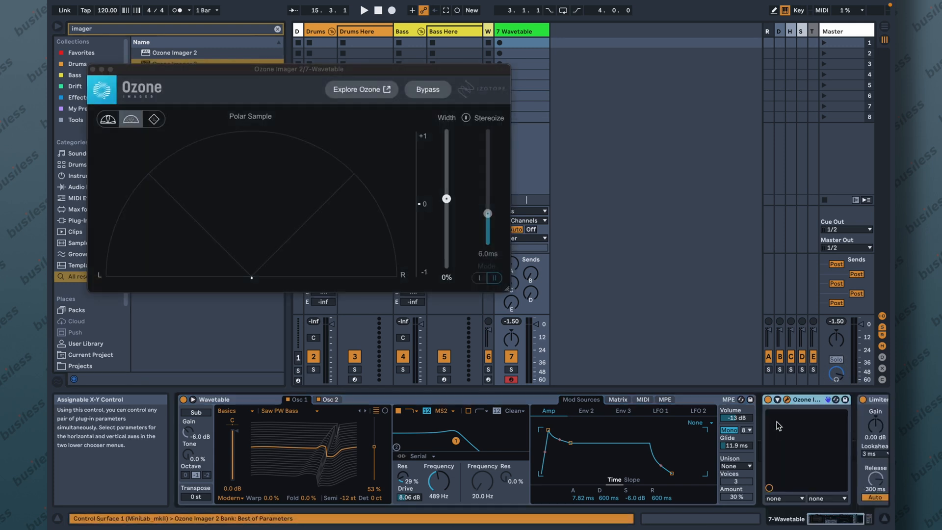
{"action": "left_click_drag", "start_coordinate": [258, 69], "coordinate": [624, 110]}
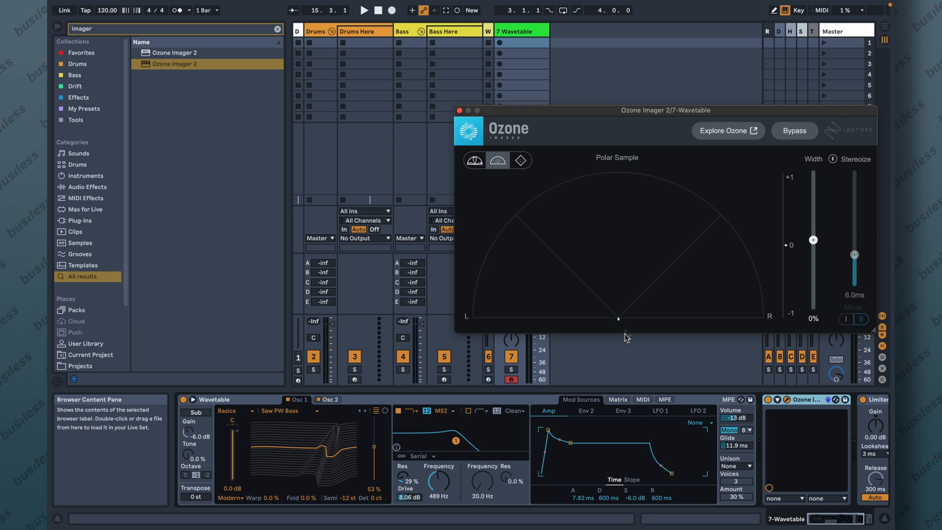
Set Wavetable's unison mode to Classic
{"action": "left_click", "coordinate": [751, 467]}
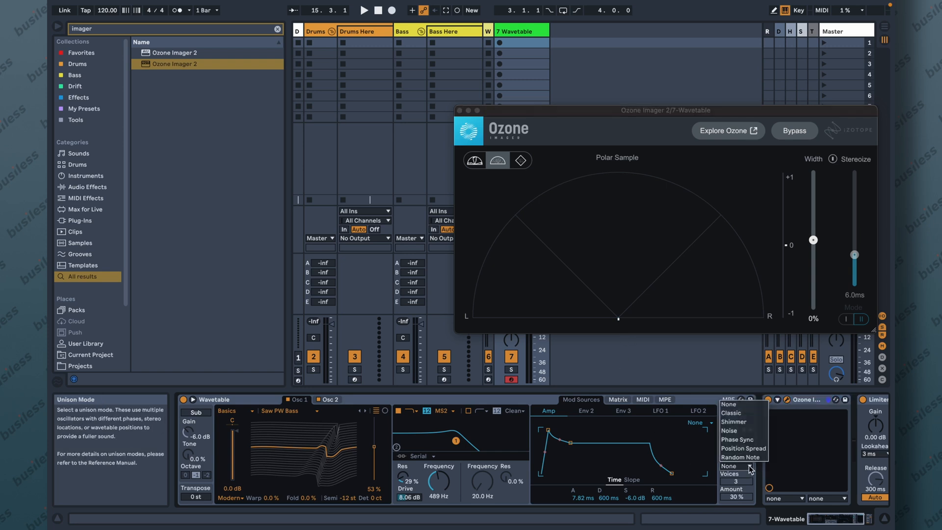
{"action": "left_click", "coordinate": [736, 412]}
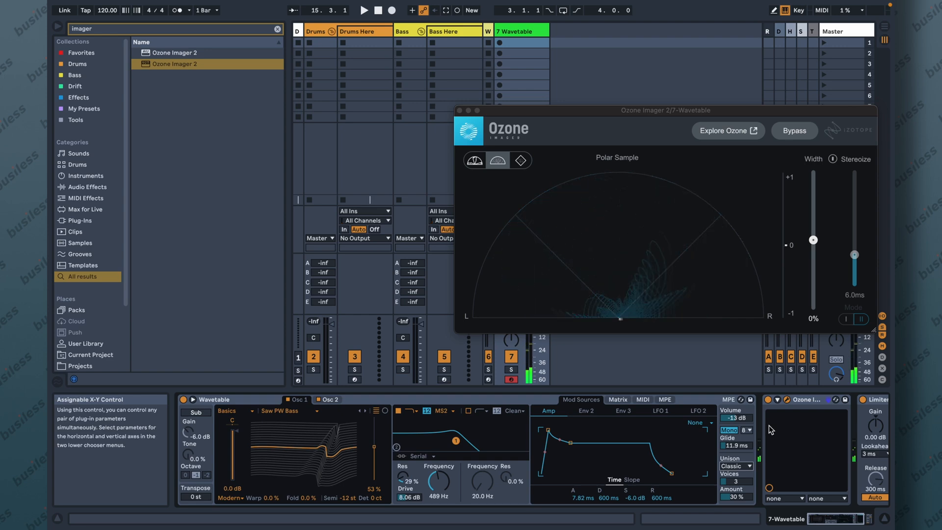
Add the Mono.adv preset to the Wavetable track and place it between Ozone Imager 2 and the Limiter
{"action": "key", "text": "ctrl+f"}
{"action": "type", "text": "mono"}
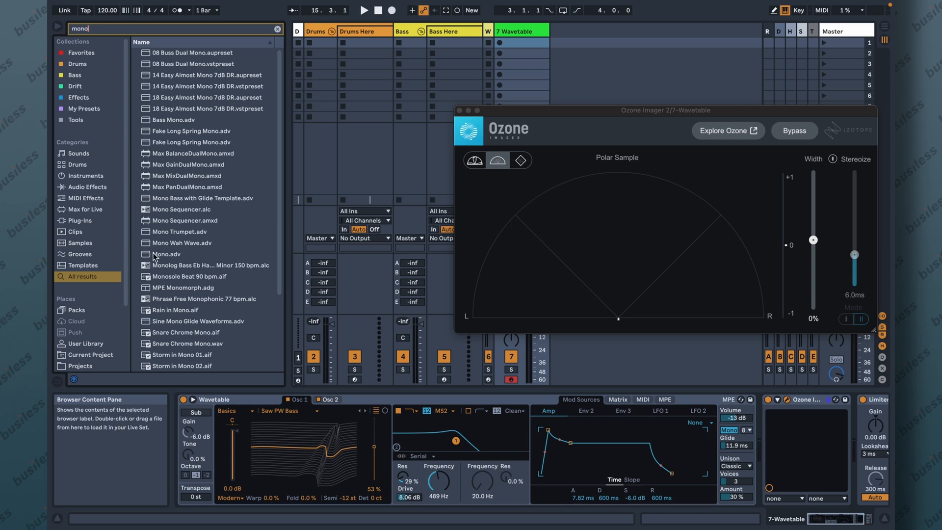
{"action": "left_click_drag", "start_coordinate": [155, 258], "coordinate": [771, 429]}
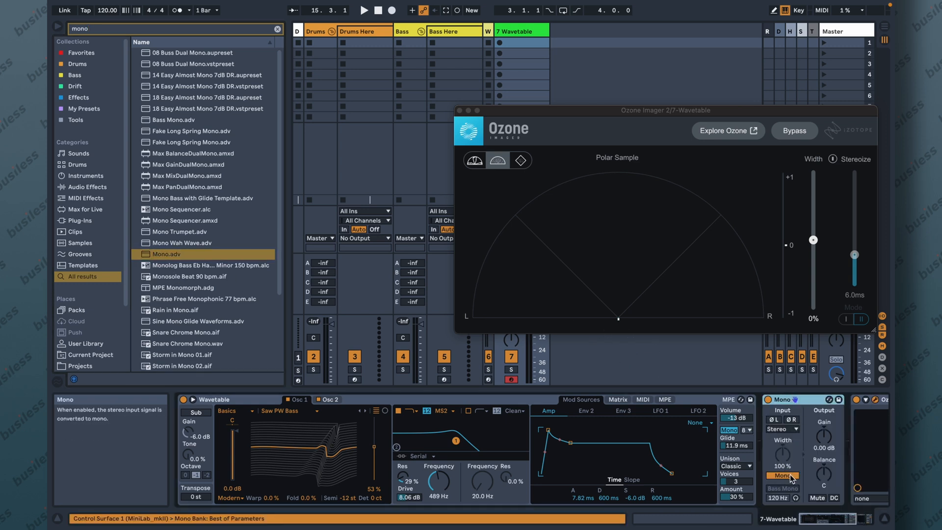
{"action": "left_click_drag", "start_coordinate": [836, 519], "coordinate": [853, 519]}
{"action": "left_click_drag", "start_coordinate": [623, 400], "coordinate": [767, 413]}
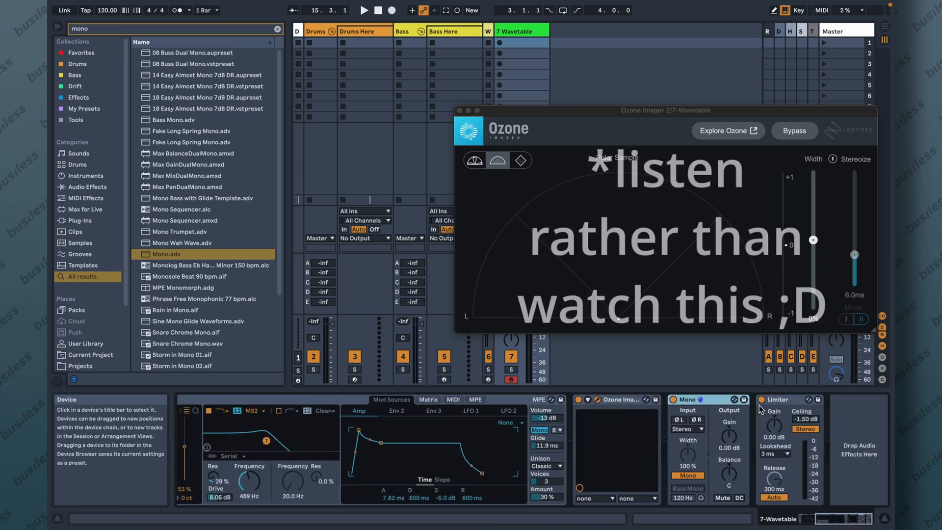
Compare the bass with the Mono device bypassed and active by toggling the device twice while playing
{"action": "left_click", "coordinate": [673, 399]}
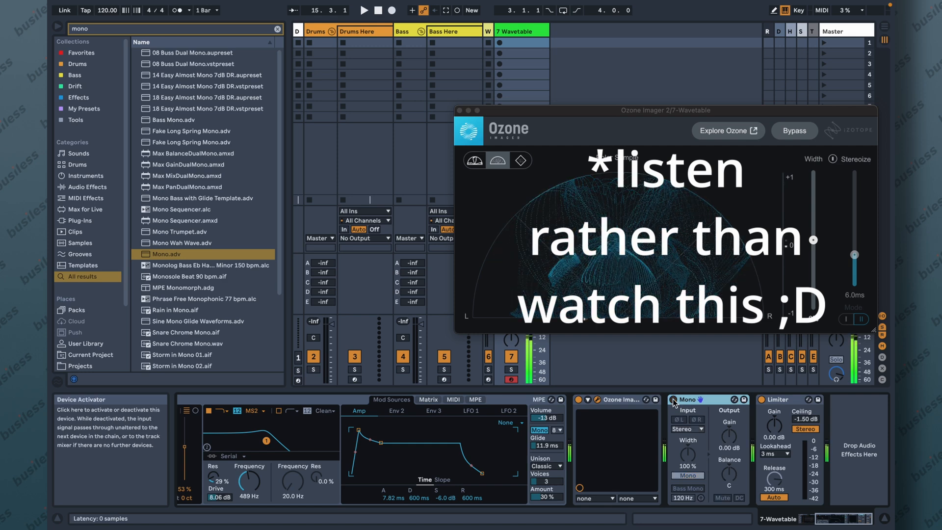
{"action": "left_click", "coordinate": [674, 400]}
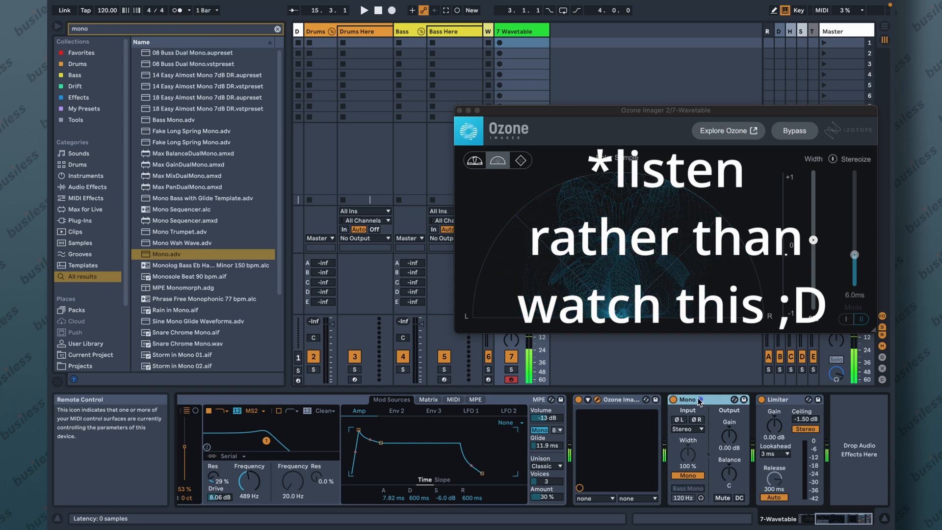
{"action": "left_click", "coordinate": [674, 399]}
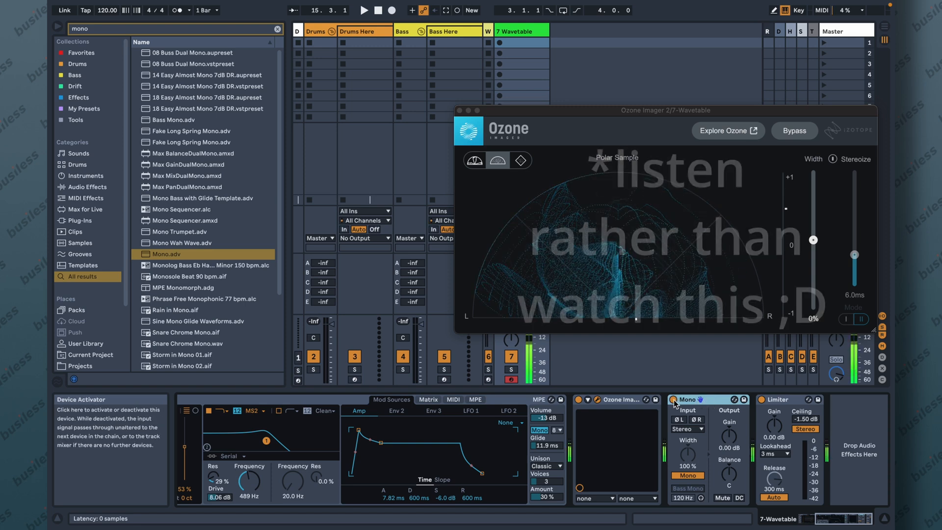
{"action": "left_click", "coordinate": [673, 399]}
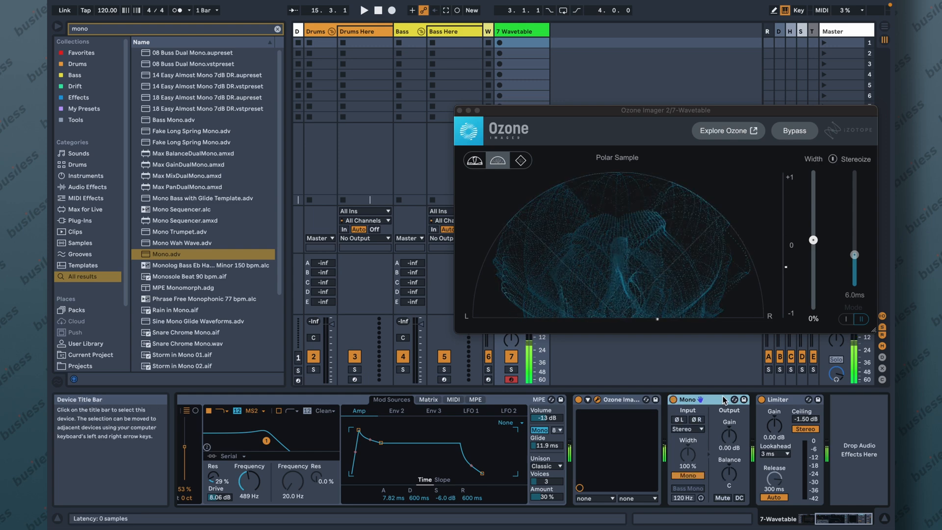
Move Ozone Imager 2 behind the Mono device, and switch that device from Mono to Bass Mono at 291 Hz
{"action": "left_click", "coordinate": [631, 401]}
{"action": "left_click_drag", "start_coordinate": [632, 402], "coordinate": [754, 404]}
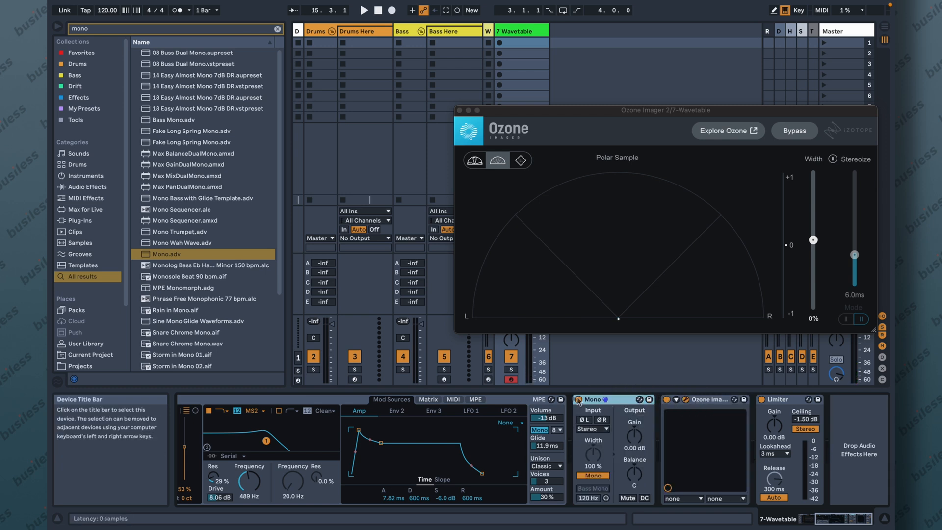
{"action": "left_click", "coordinate": [593, 475]}
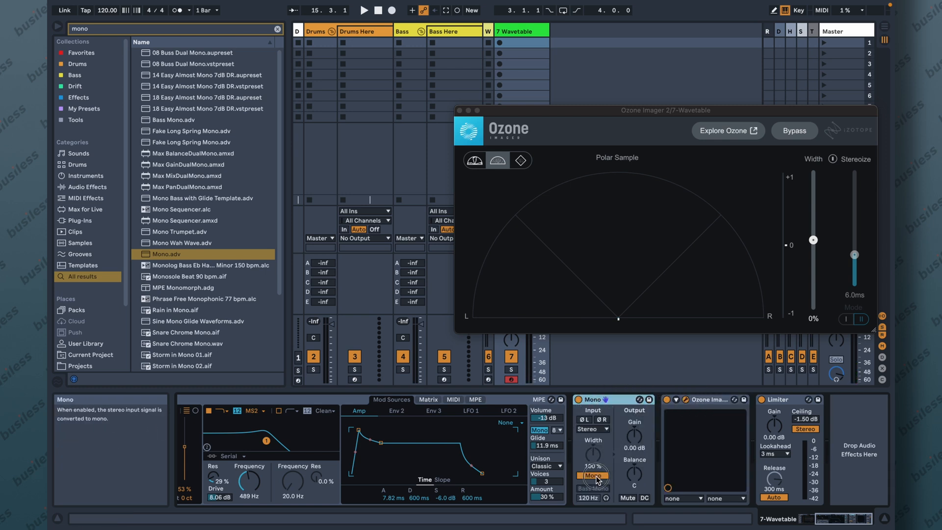
{"action": "left_click", "coordinate": [594, 489]}
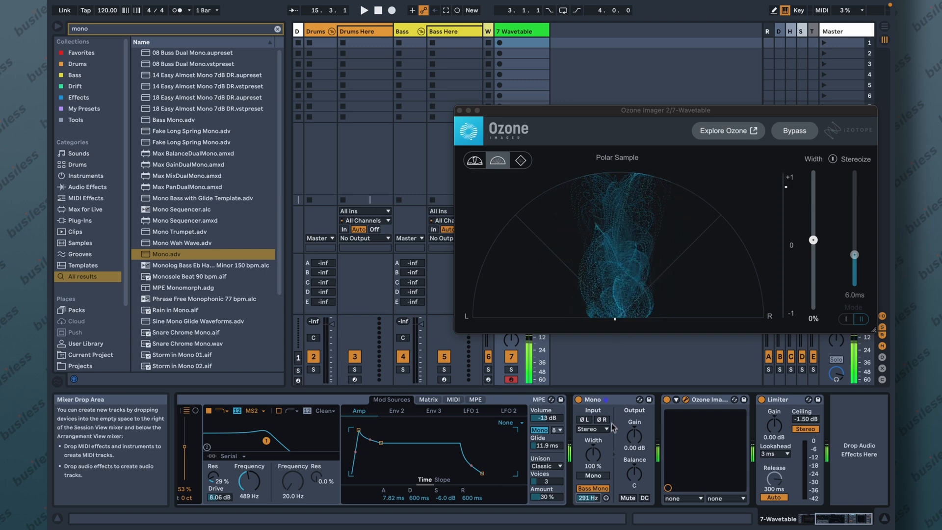
Add a second Mono.adv preset between Ozone Imager 2 and the Limiter
{"action": "left_click_drag", "start_coordinate": [567, 332], "coordinate": [768, 430]}
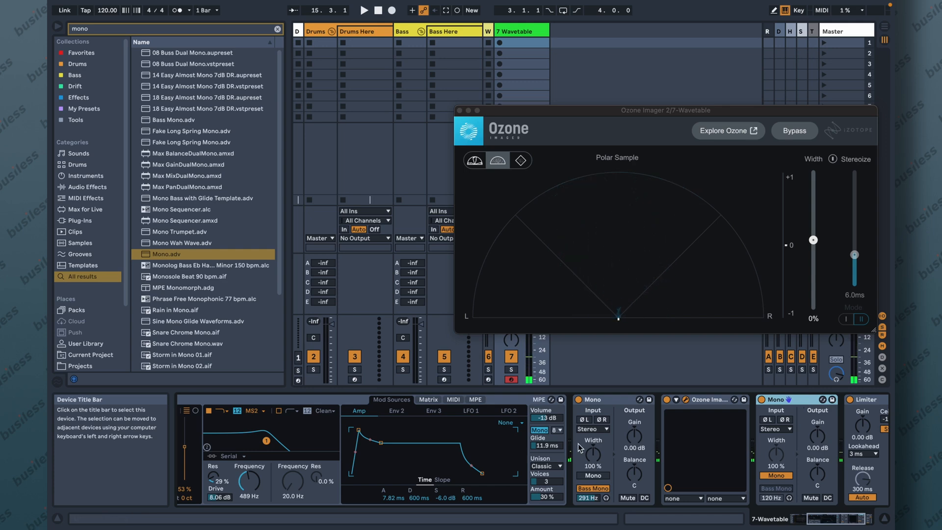
Set Wavetable's unison mode to Noise with 5 voices and a 25% amount
{"action": "left_click", "coordinate": [546, 466]}
{"action": "left_click", "coordinate": [559, 432]}
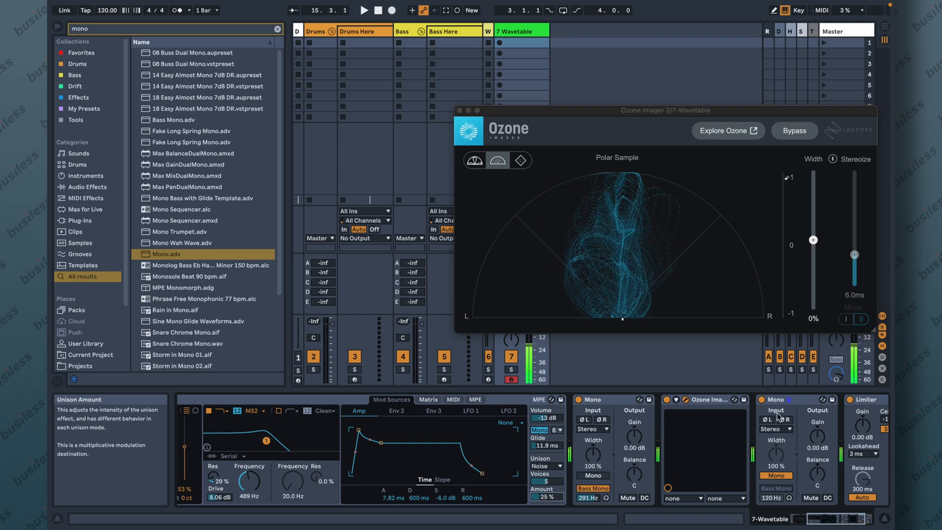
Compare the bass with the second Mono device on and off, and delete that device from before the Limiter
{"action": "left_click", "coordinate": [762, 400]}
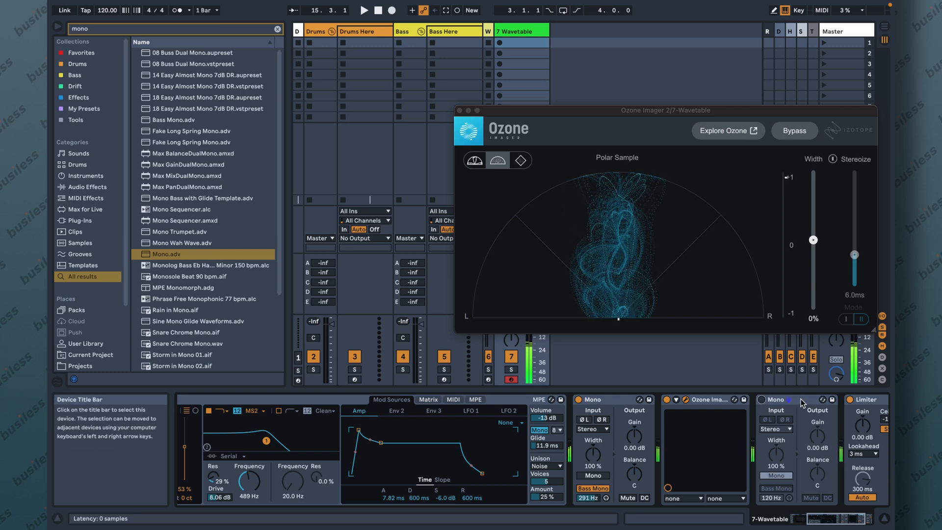
{"action": "left_click", "coordinate": [763, 400]}
{"action": "left_click", "coordinate": [762, 400]}
{"action": "left_click", "coordinate": [796, 400]}
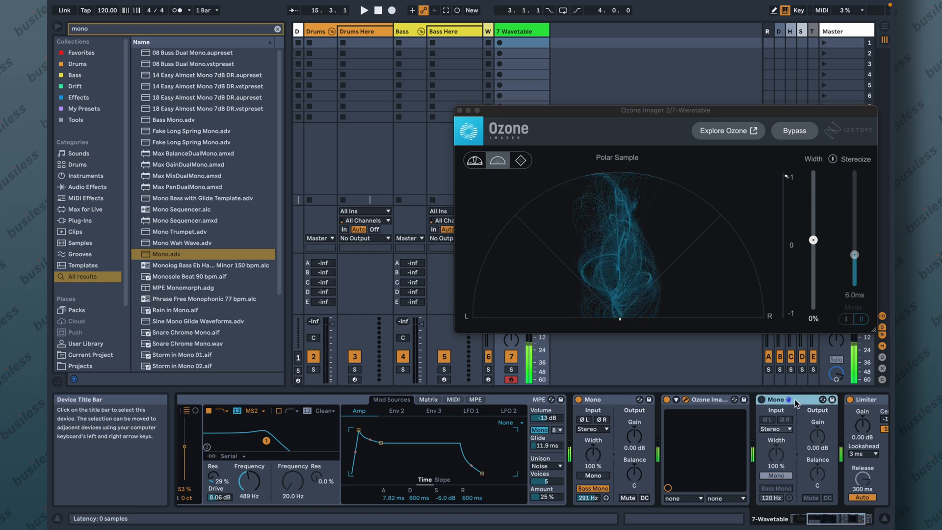
{"action": "key", "text": "Delete"}
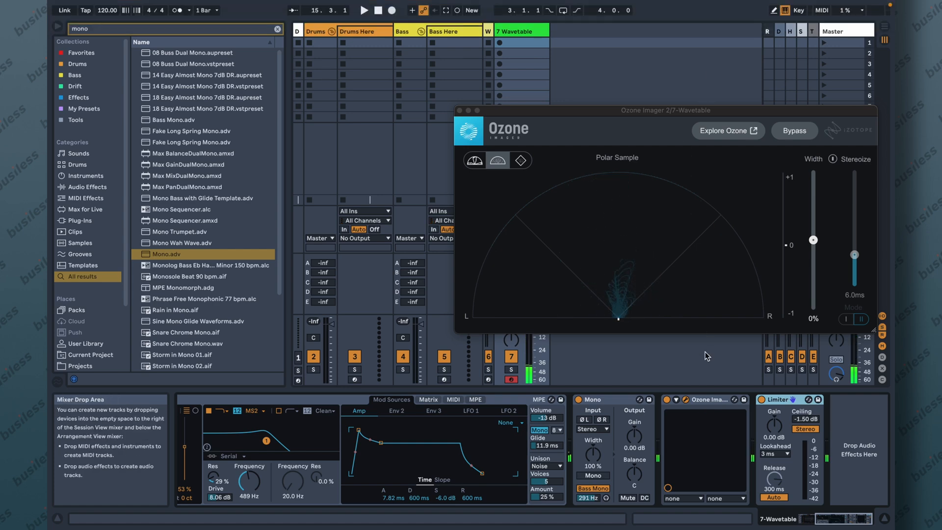
Reduce Wavetable's unison voices to 3 and set its volume to -12 dB
{"action": "left_click_drag", "start_coordinate": [661, 110], "coordinate": [672, 26]}
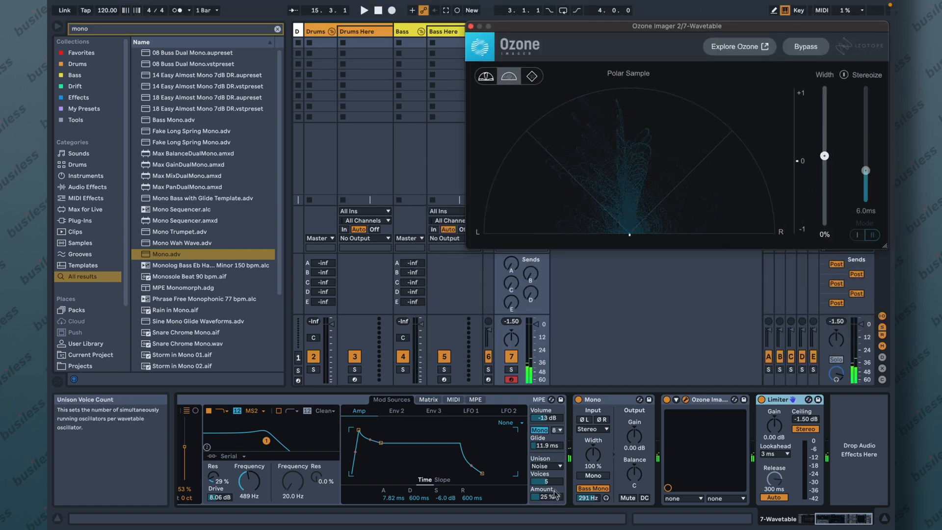
{"action": "left_click_drag", "start_coordinate": [547, 481], "coordinate": [547, 490]}
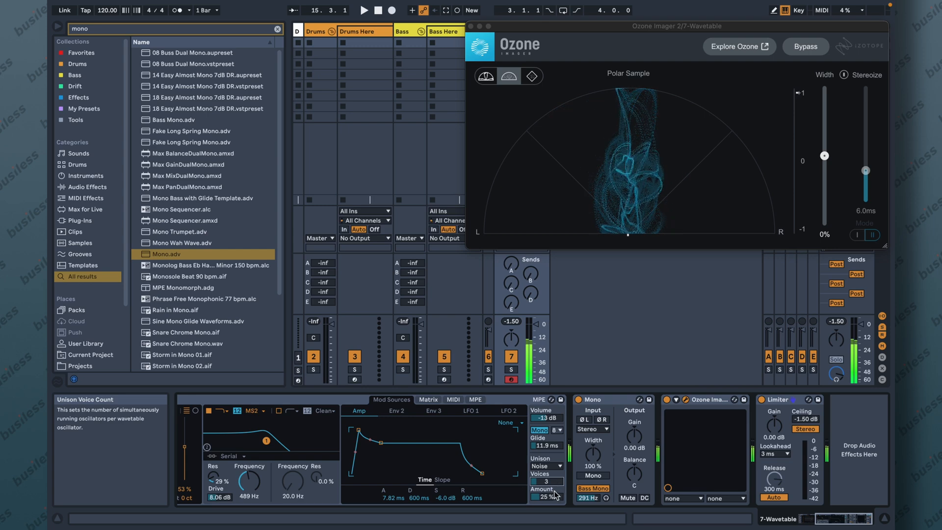
{"action": "left_click_drag", "start_coordinate": [547, 418], "coordinate": [547, 412]}
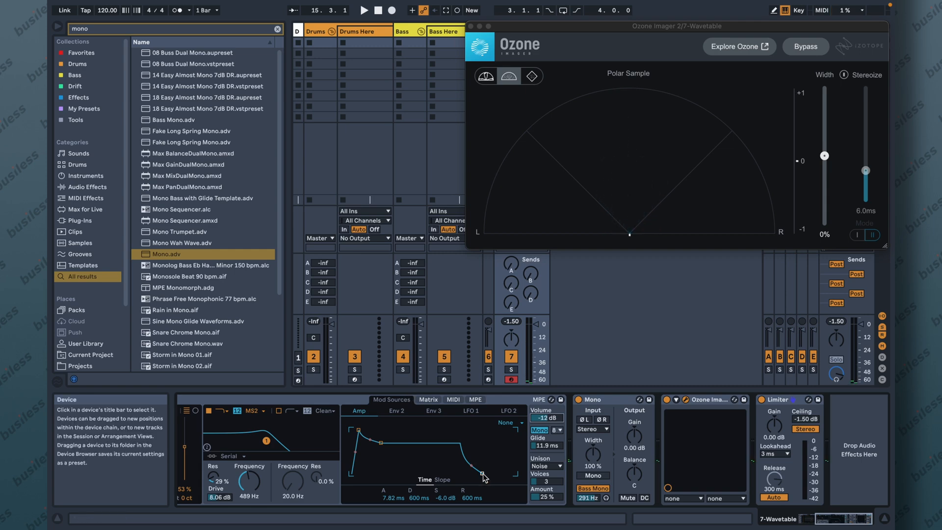
Shape Wavetable's amp envelope with a 397 ms decay, -0.1 dB sustain and 150 ms release
{"action": "left_click_drag", "start_coordinate": [480, 473], "coordinate": [478, 474]}
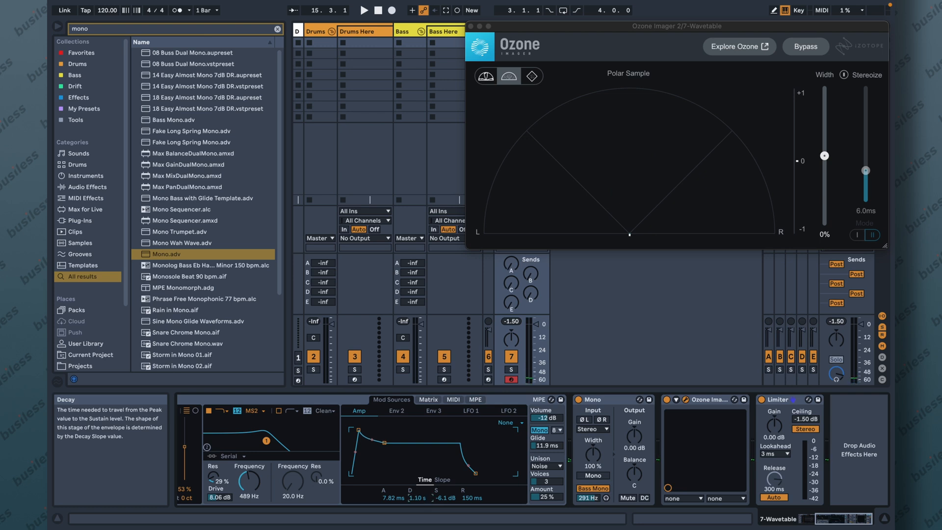
{"action": "left_click_drag", "start_coordinate": [447, 497], "coordinate": [447, 478]}
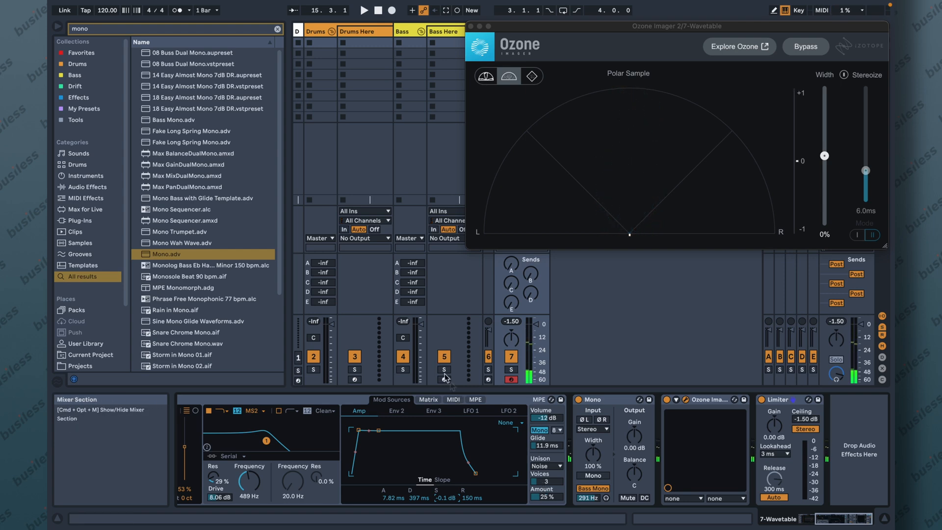
Set oscillator 1's wave position to 35%
{"action": "left_click", "coordinate": [453, 399]}
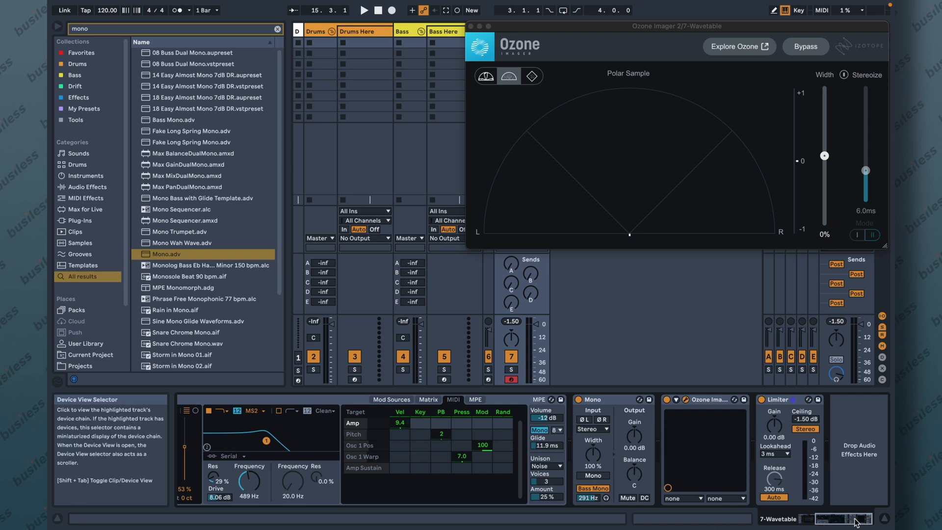
{"action": "left_click_drag", "start_coordinate": [856, 520], "coordinate": [837, 523]}
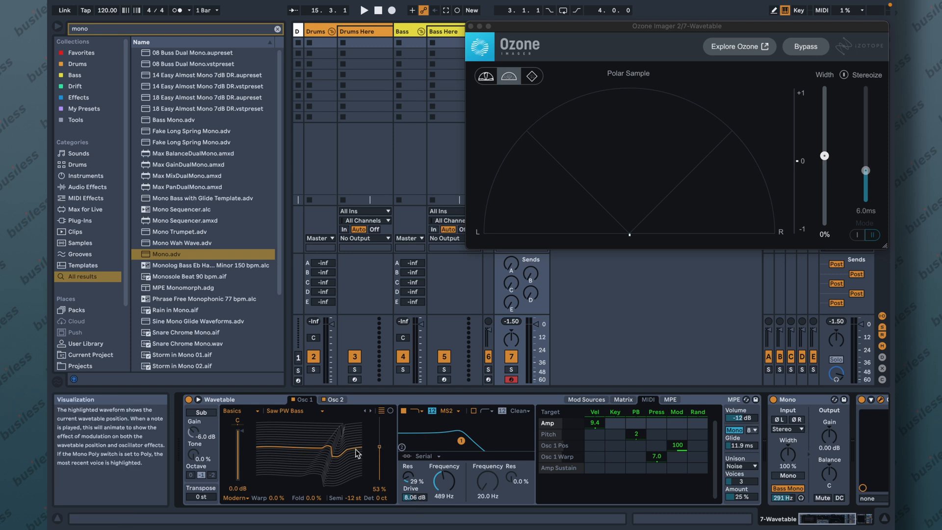
{"action": "mouse_move", "coordinate": [355, 449]}
{"action": "left_mouse_down"}
{"action": "mouse_move", "coordinate": [354, 467]}
{"action": "mouse_move", "coordinate": [355, 433]}
{"action": "mouse_move", "coordinate": [355, 461]}
{"action": "left_mouse_up"}
Set LFO 1's rate to 0.14 Hz and assign it to Osc 1 Pos with an amount of 34
{"action": "left_click", "coordinate": [624, 400]}
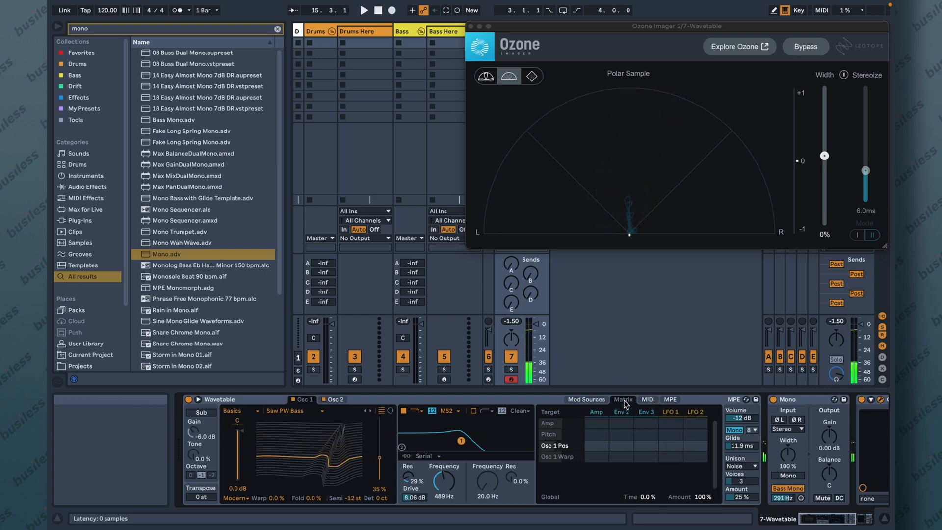
{"action": "left_click", "coordinate": [669, 412]}
{"action": "mouse_move", "coordinate": [586, 498]}
{"action": "left_mouse_down"}
{"action": "mouse_move", "coordinate": [586, 526]}
{"action": "mouse_move", "coordinate": [586, 515]}
{"action": "left_mouse_up"}
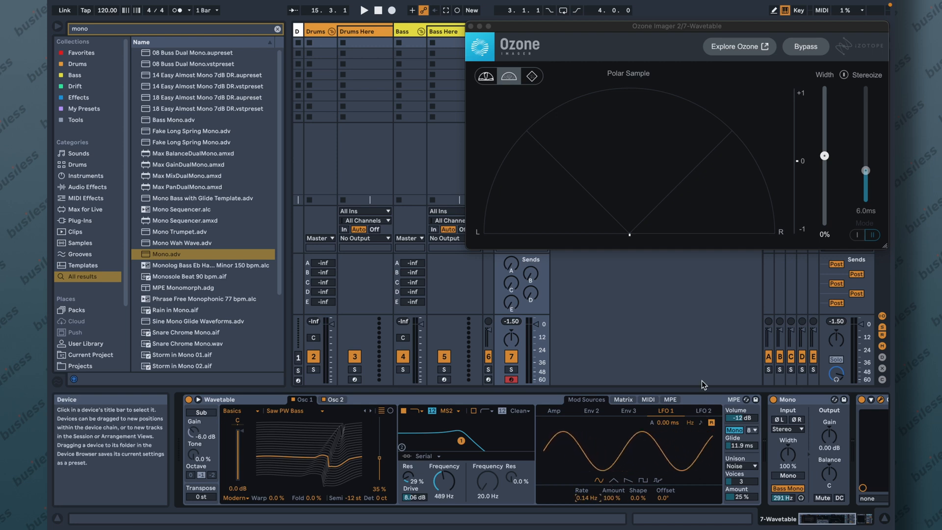
{"action": "left_click", "coordinate": [623, 400]}
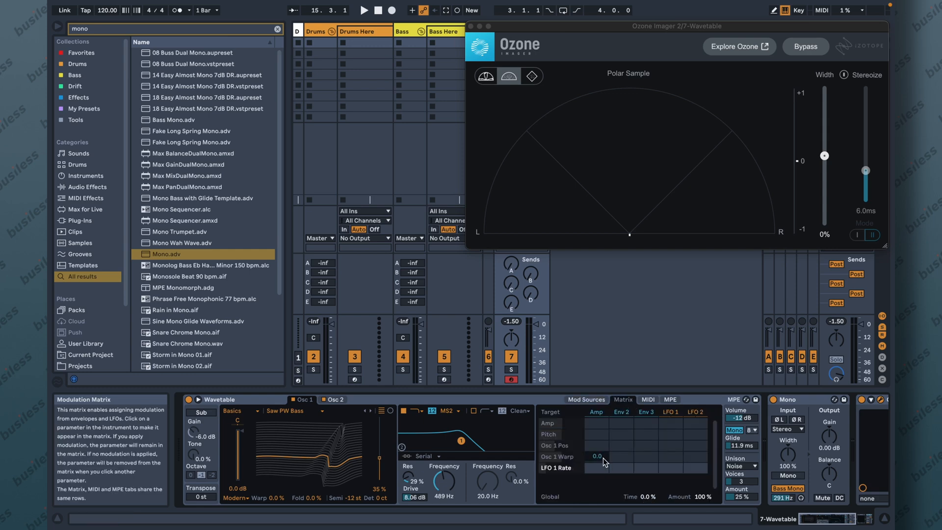
{"action": "left_click_drag", "start_coordinate": [671, 445], "coordinate": [671, 428]}
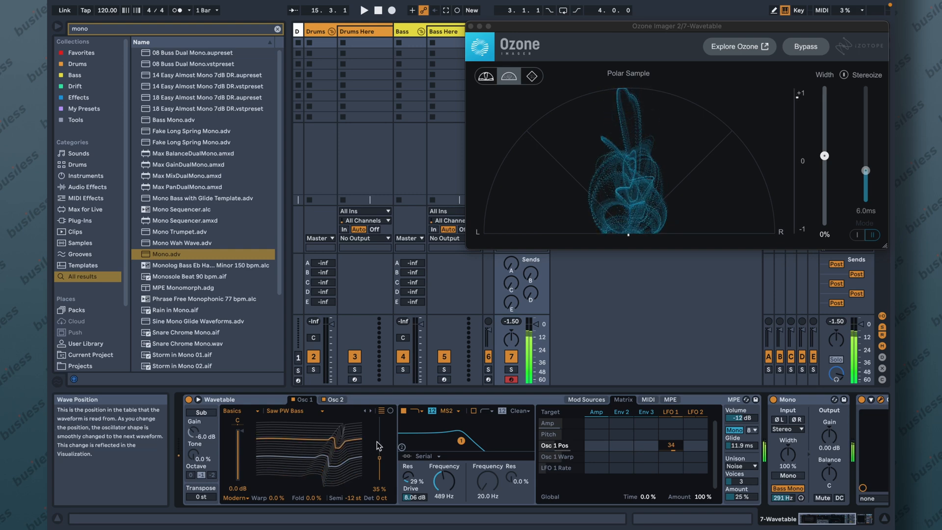
Set oscillator 2's wave position to 49%, and set LFO 1's modulation to -9.4 for Osc 2 Pos and 28 for Osc 1 Pos
{"action": "left_click", "coordinate": [334, 399]}
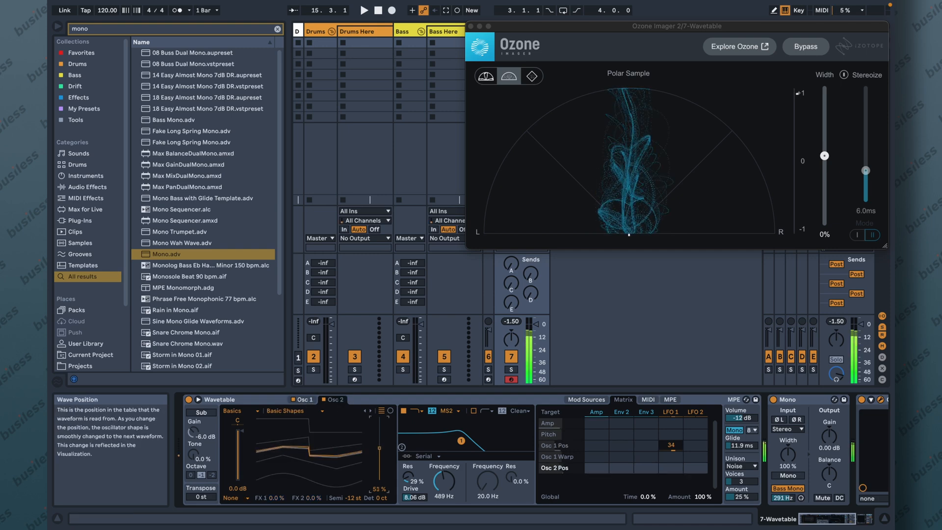
{"action": "left_click", "coordinate": [671, 467]}
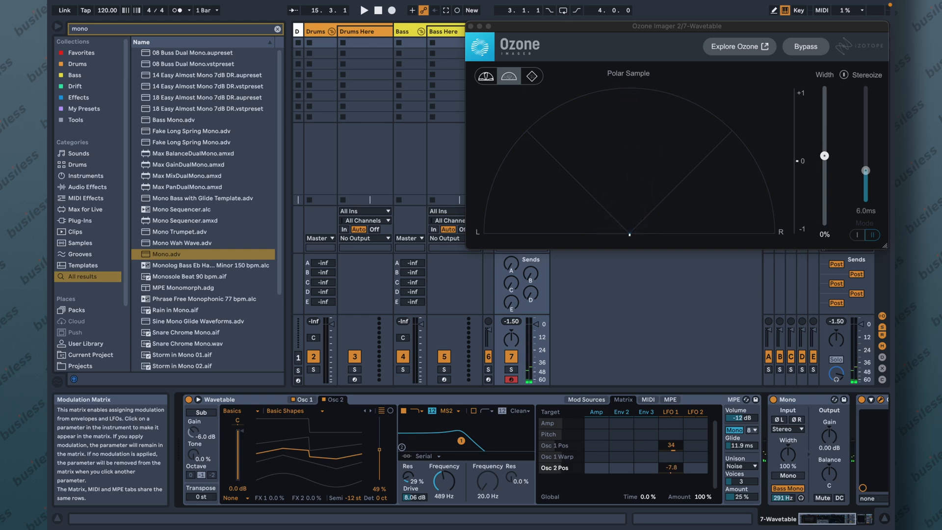
{"action": "left_click_drag", "start_coordinate": [671, 446], "coordinate": [671, 450]}
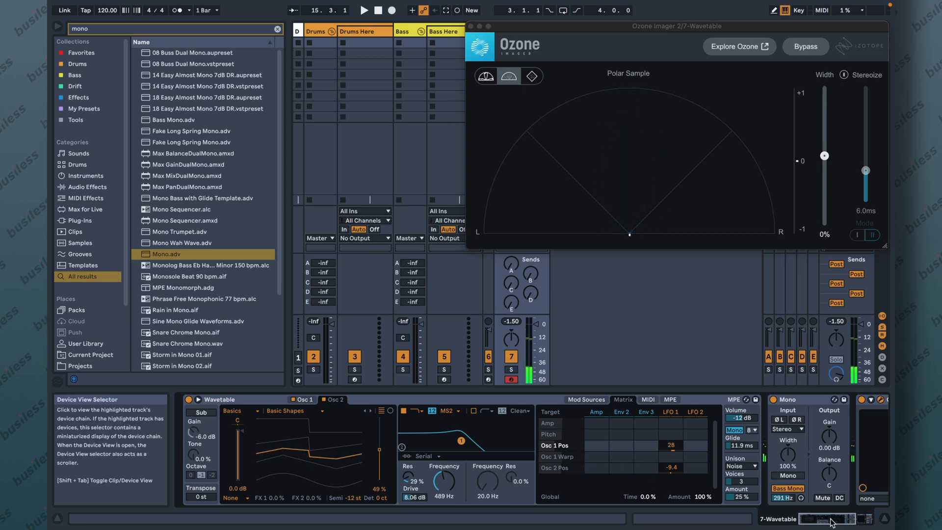
Find EQ Eight in the browser and add it between the Mono device and Ozone Imager 2
{"action": "left_click_drag", "start_coordinate": [831, 523], "coordinate": [837, 521]}
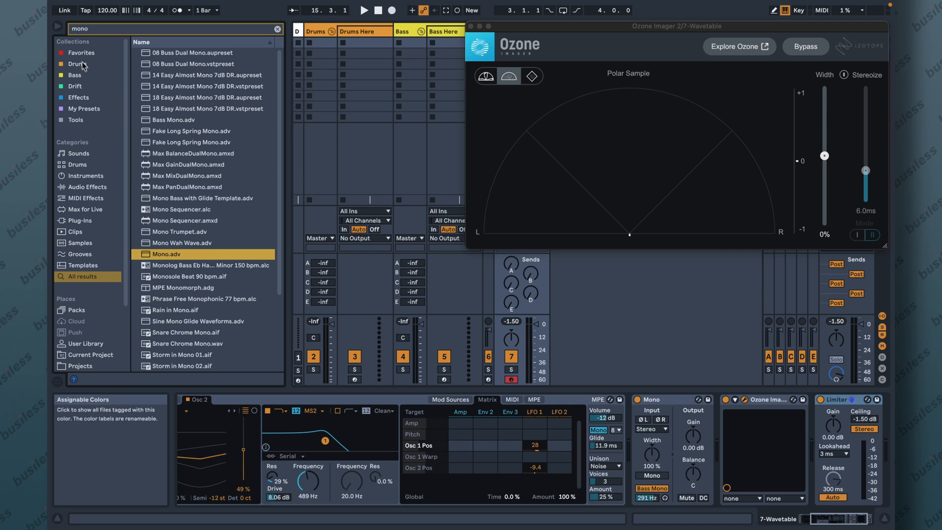
{"action": "key", "text": "super+f"}
{"action": "type", "text": "eq ei"}
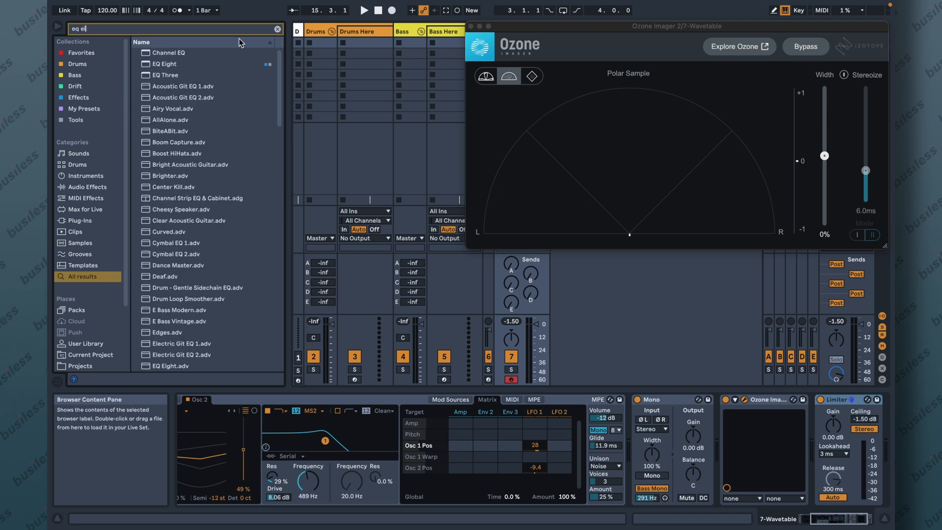
{"action": "left_click_drag", "start_coordinate": [178, 53], "coordinate": [720, 420]}
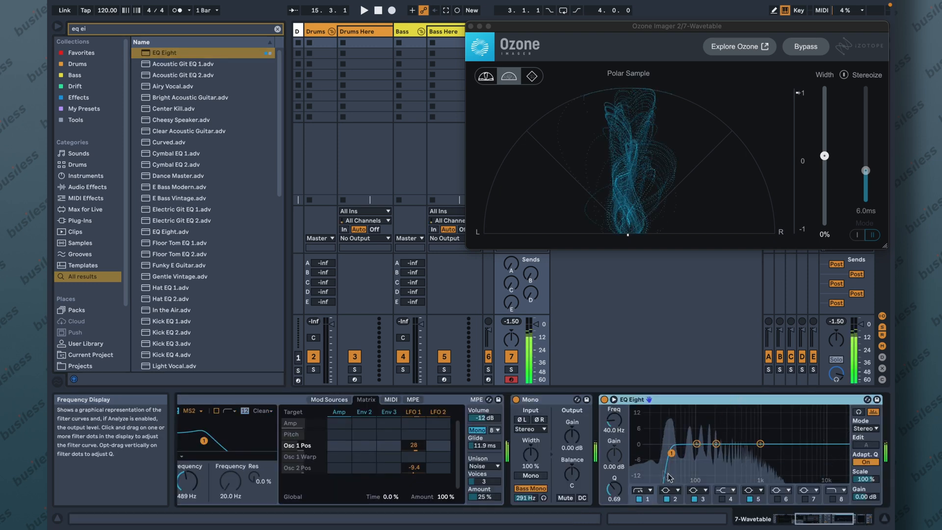
Set EQ Eight's band 1 low cut to 30 Hz with a Q of 0.75, using audition mode to hear the band
{"action": "left_click_drag", "start_coordinate": [614, 420], "coordinate": [613, 423]}
{"action": "left_click", "coordinate": [859, 413]}
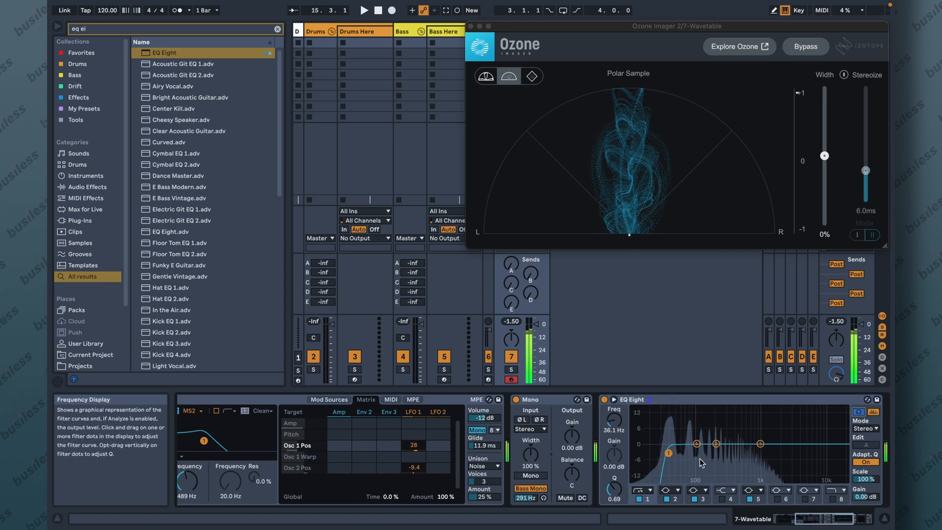
{"action": "left_click_drag", "start_coordinate": [670, 454], "coordinate": [670, 455]}
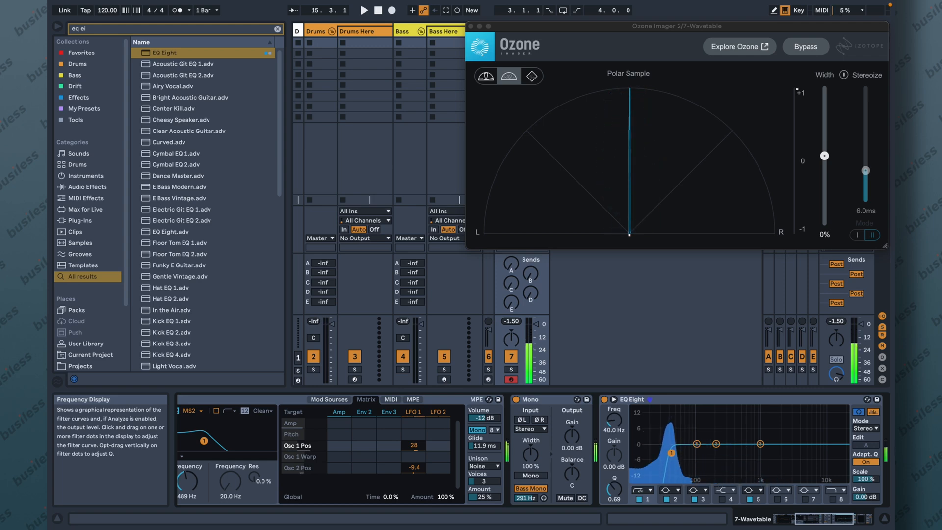
{"action": "left_click_drag", "start_coordinate": [671, 453], "coordinate": [667, 452]}
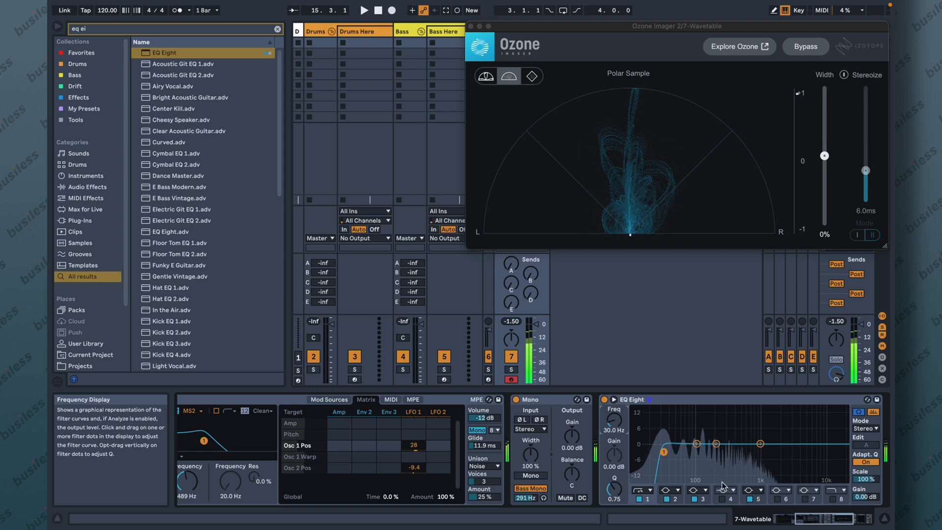
Turn off EQ Eight's bands 2 and 3, and enable band 8 as a high cut at about 1.94 kHz
{"action": "left_click", "coordinate": [667, 499]}
{"action": "left_click", "coordinate": [694, 500]}
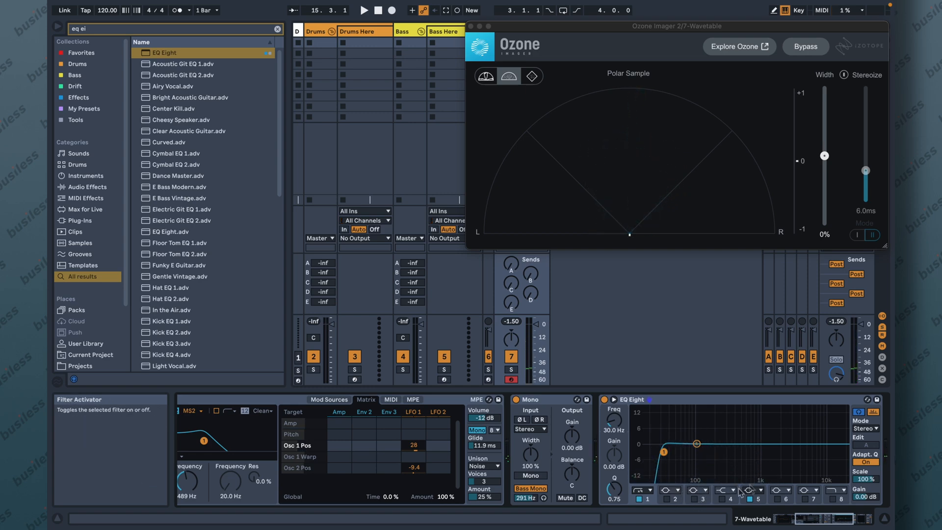
{"action": "left_click", "coordinate": [833, 500]}
{"action": "left_click_drag", "start_coordinate": [843, 453], "coordinate": [805, 450]}
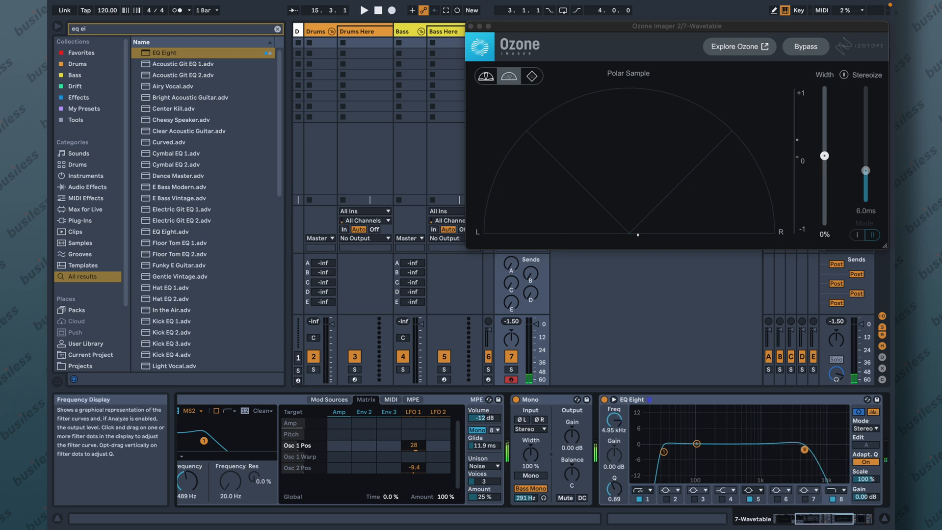
{"action": "left_click", "coordinate": [859, 412]}
{"action": "left_click_drag", "start_coordinate": [795, 448], "coordinate": [779, 447]}
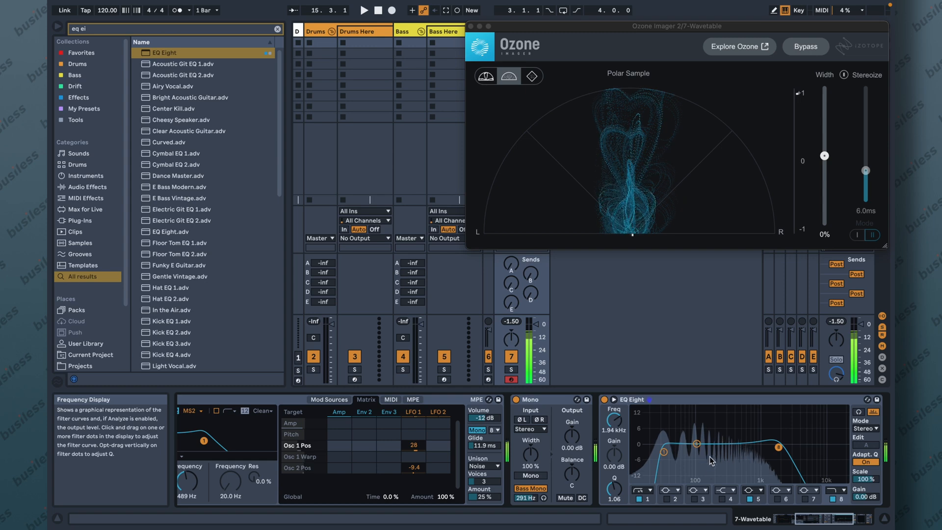
{"action": "left_click_drag", "start_coordinate": [782, 450], "coordinate": [781, 450]}
Set EQ Eight's band 5 to a 1.19 dB boost at 843 Hz with Q 0.60, and band 8's Q to 0.64
{"action": "left_click_drag", "start_coordinate": [697, 444], "coordinate": [735, 440]}
{"action": "left_click", "coordinate": [857, 413]}
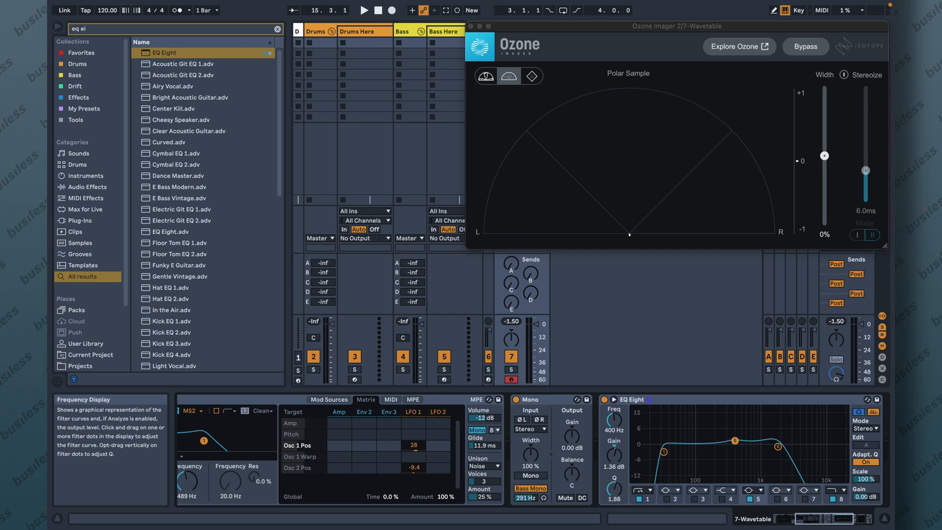
{"action": "left_click_drag", "start_coordinate": [738, 417], "coordinate": [737, 422]}
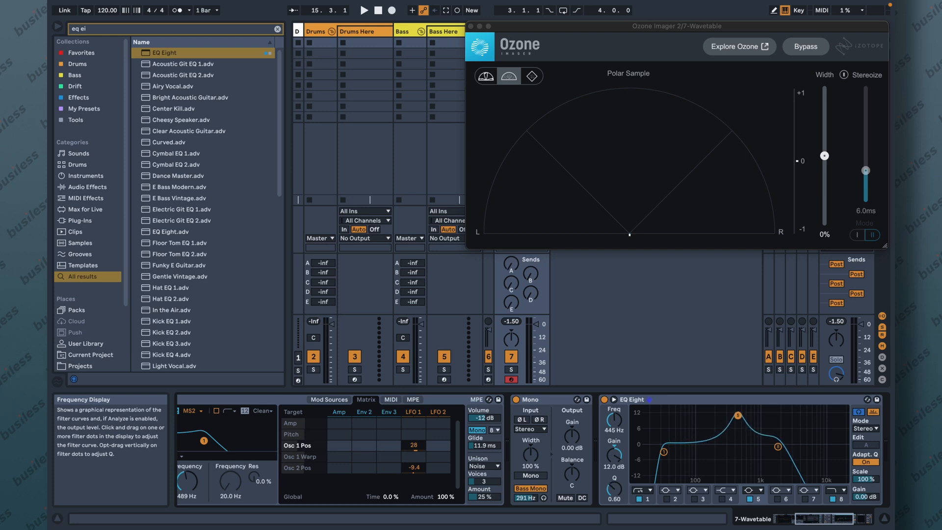
{"action": "left_click_drag", "start_coordinate": [740, 421], "coordinate": [756, 421]}
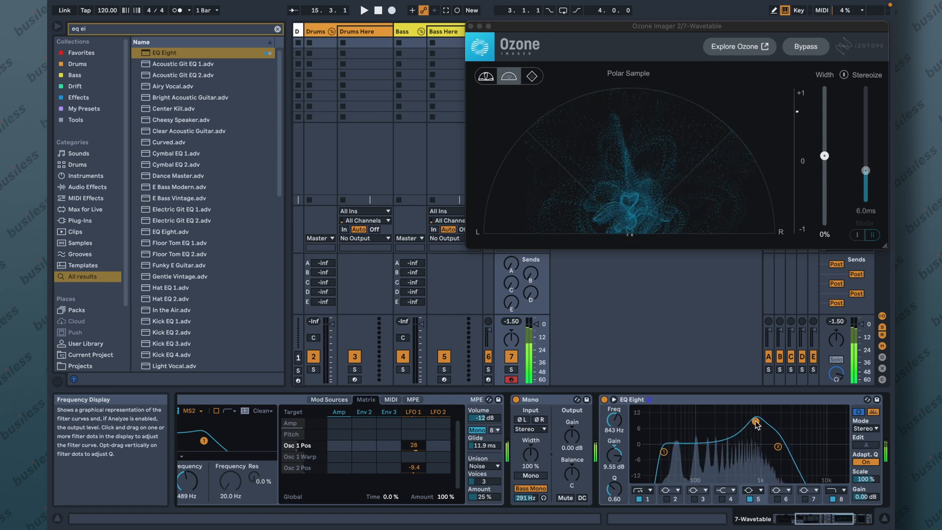
{"action": "left_click_drag", "start_coordinate": [614, 454], "coordinate": [614, 478]}
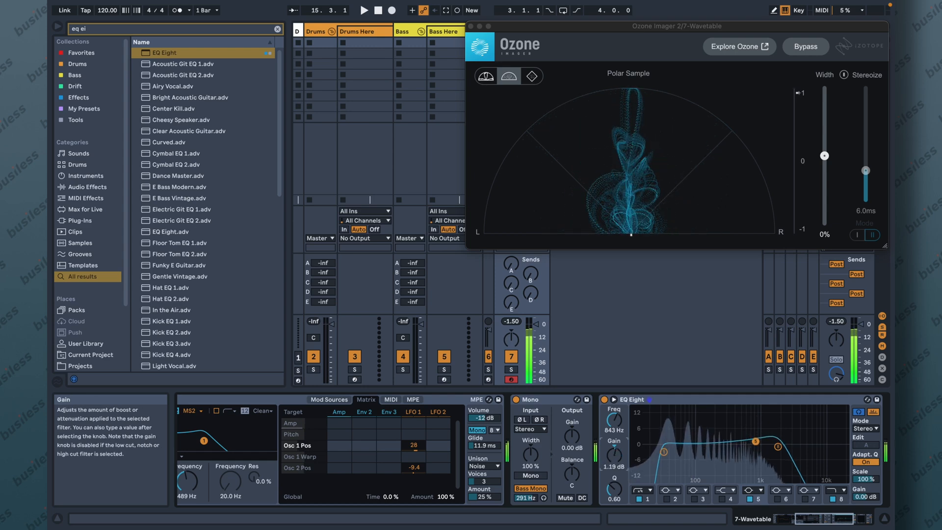
{"action": "left_click", "coordinate": [837, 495]}
{"action": "left_click_drag", "start_coordinate": [614, 488], "coordinate": [614, 501]}
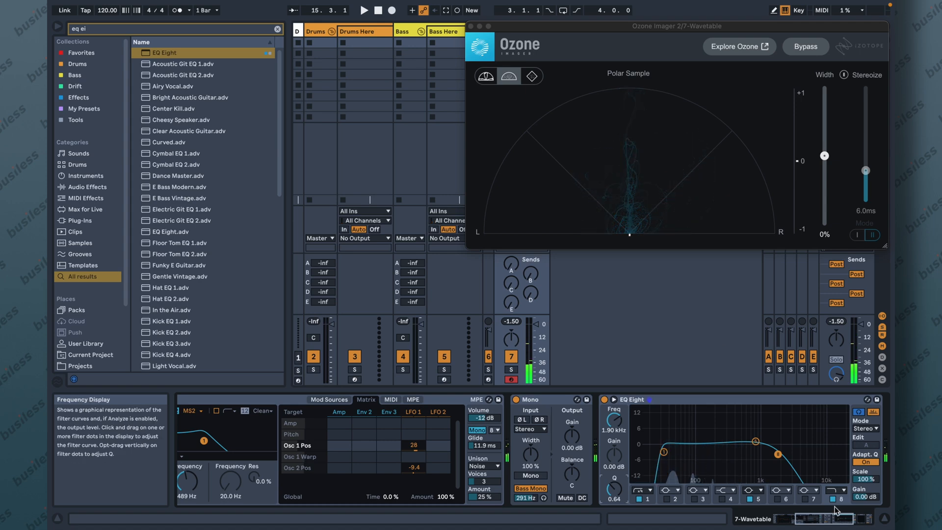
Add Saturator between EQ Eight and the Mono device, and set its output to -10.3 dB
{"action": "left_click_drag", "start_coordinate": [837, 521], "coordinate": [852, 520]}
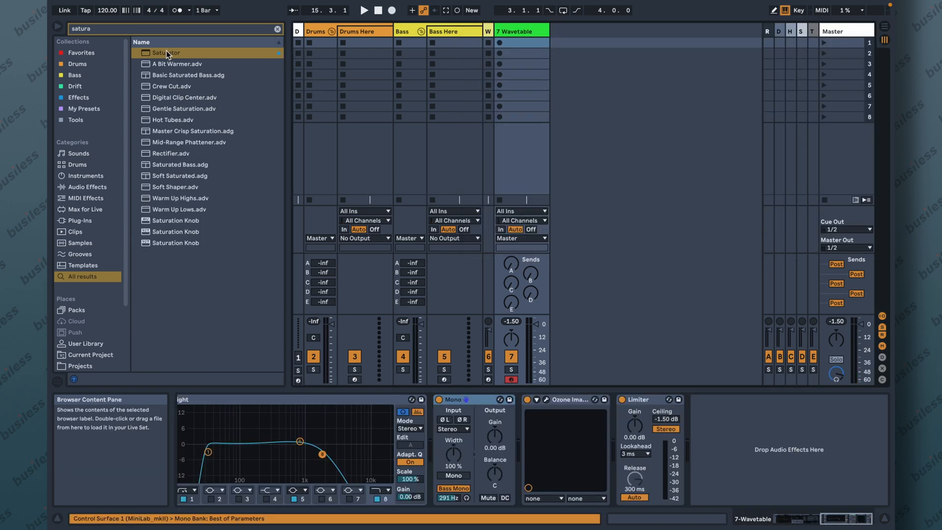
{"action": "left_click_drag", "start_coordinate": [167, 51], "coordinate": [433, 431]}
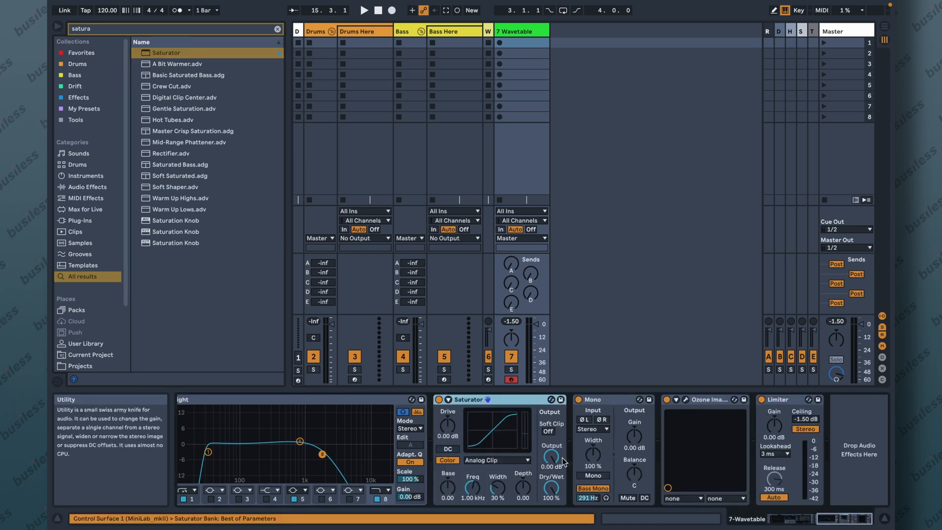
{"action": "left_click_drag", "start_coordinate": [553, 458], "coordinate": [553, 484]}
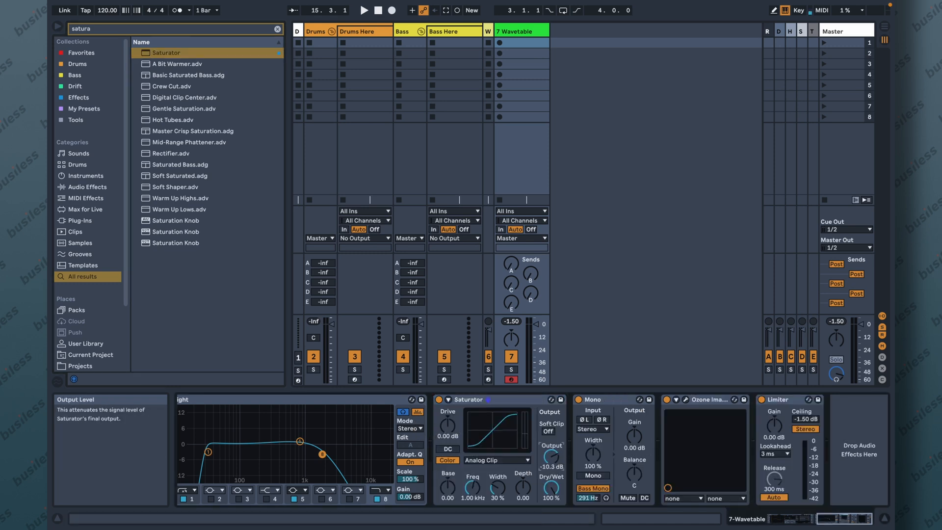
Set Saturator to Hard Curve with Soft Clip on and a drive of 10.9 dB, comparing the sound with the device bypassed
{"action": "left_click", "coordinate": [508, 458]}
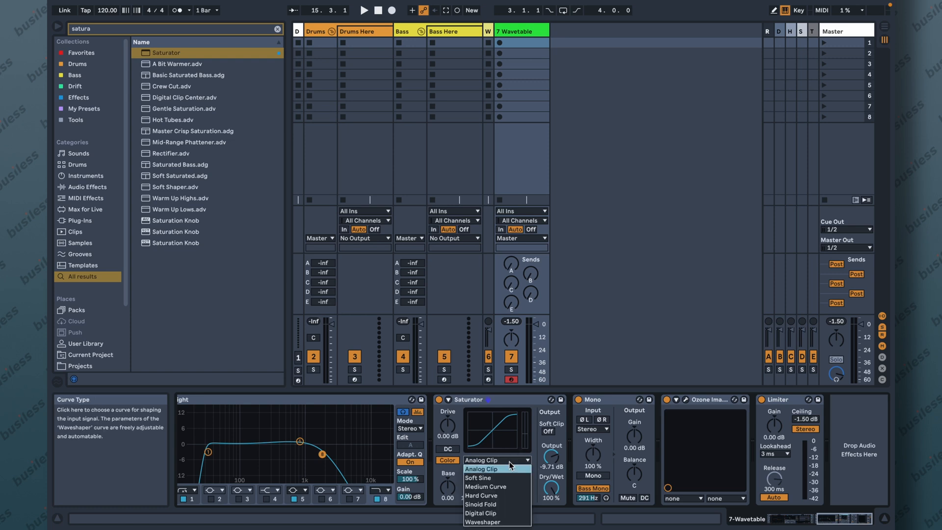
{"action": "left_click", "coordinate": [505, 486]}
{"action": "left_click", "coordinate": [550, 432]}
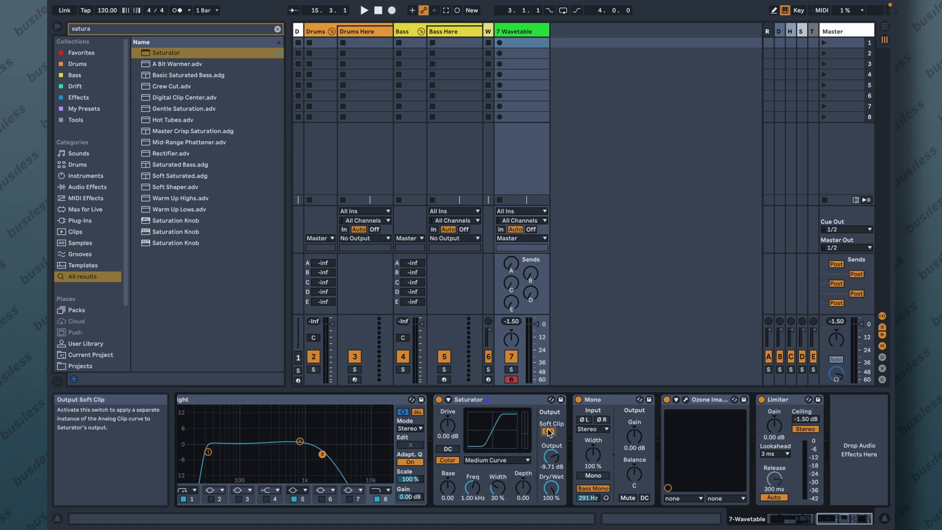
{"action": "left_click", "coordinate": [488, 462]}
{"action": "left_click", "coordinate": [458, 465]}
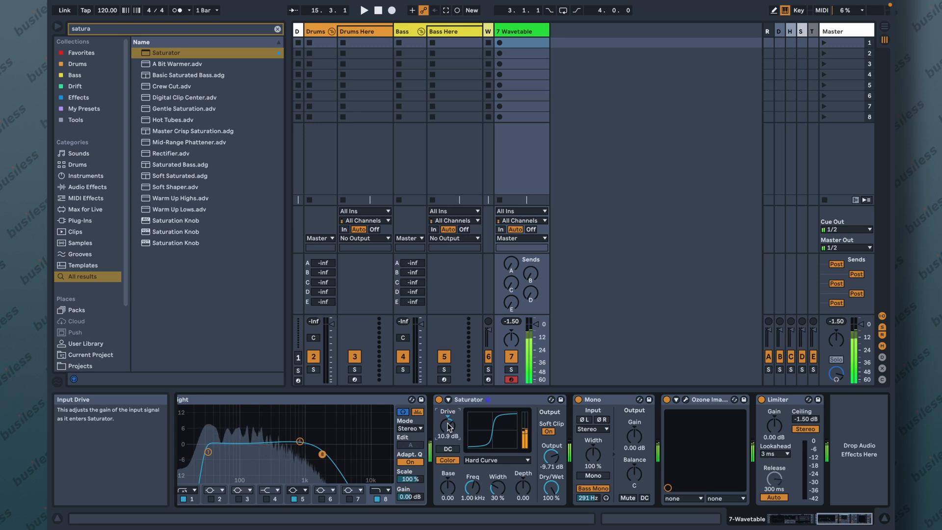
{"action": "left_click", "coordinate": [439, 399]}
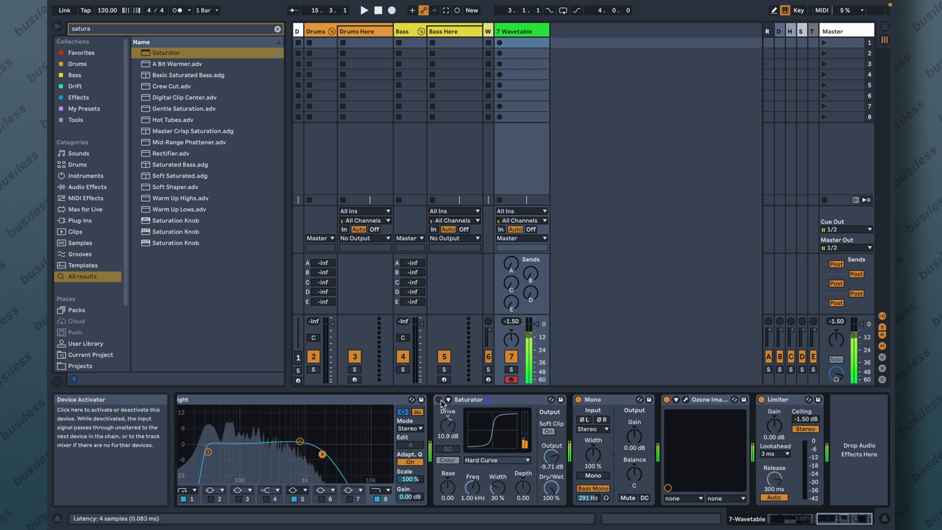
{"action": "left_click", "coordinate": [439, 400]}
Set Saturator's drive to 9.71 dB and its color filter to Base -10.9, Freq 347 Hz and Depth -7.24
{"action": "left_click_drag", "start_coordinate": [447, 425], "coordinate": [448, 432]}
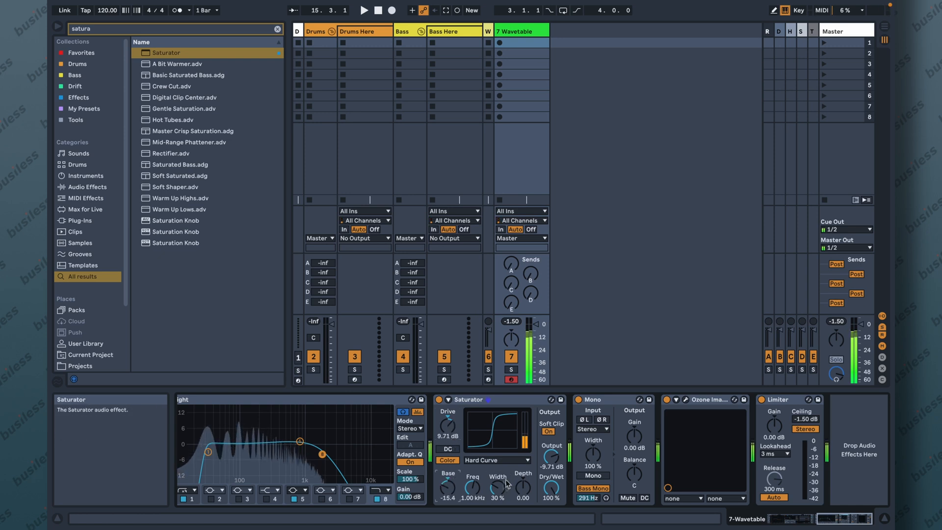
{"action": "left_click_drag", "start_coordinate": [523, 487], "coordinate": [523, 479]}
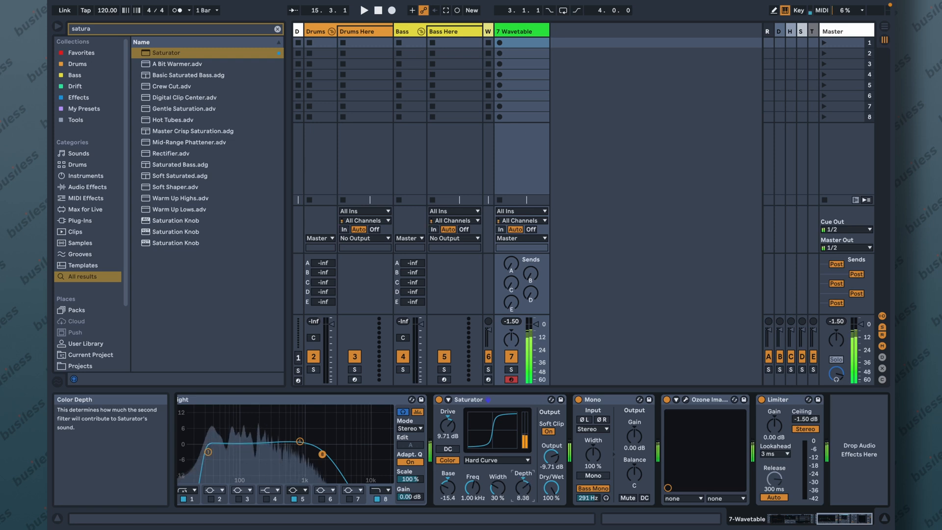
{"action": "left_click_drag", "start_coordinate": [472, 488], "coordinate": [472, 500]}
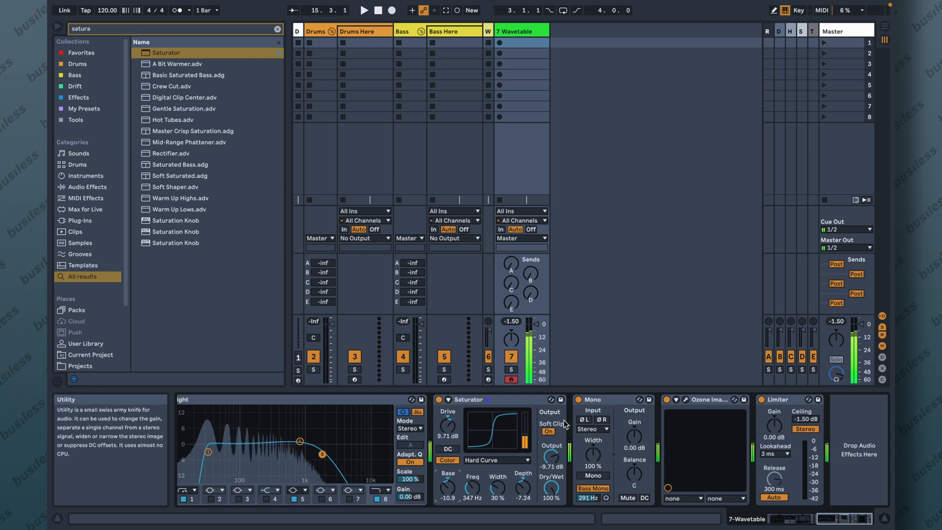
Try Wavetable's oscillator 2 at 0 semitones, and set it to -12 semitones with a detune of 5 cents
{"action": "left_click", "coordinate": [837, 523]}
{"action": "left_click_drag", "start_coordinate": [837, 523], "coordinate": [778, 522]}
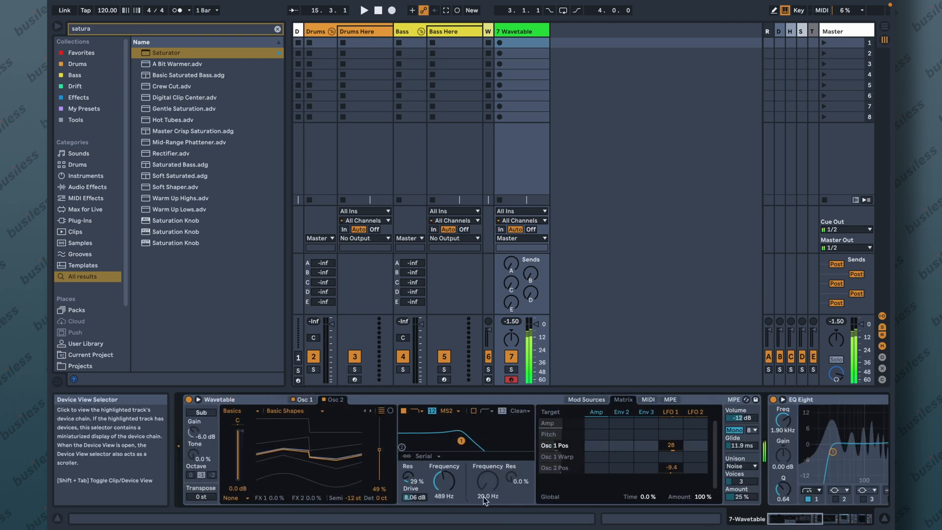
{"action": "left_click", "coordinate": [334, 401]}
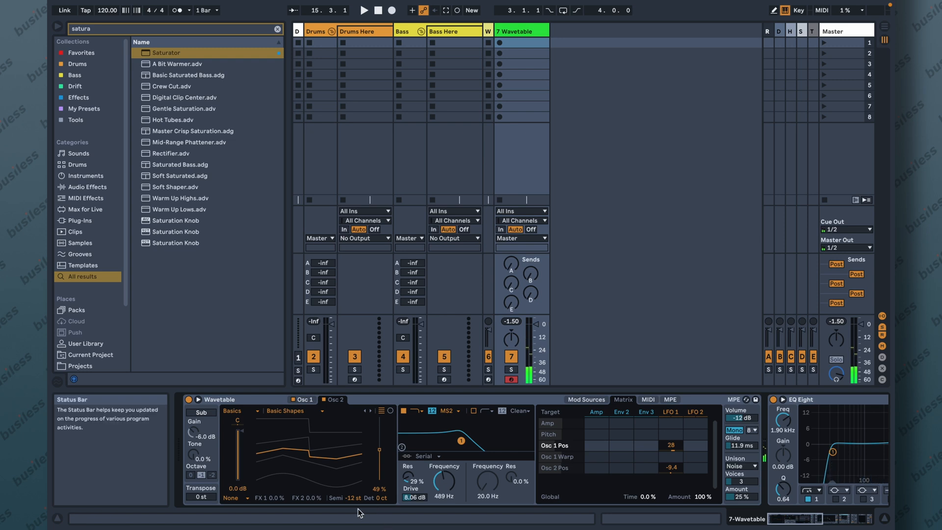
{"action": "left_click", "coordinate": [345, 498]}
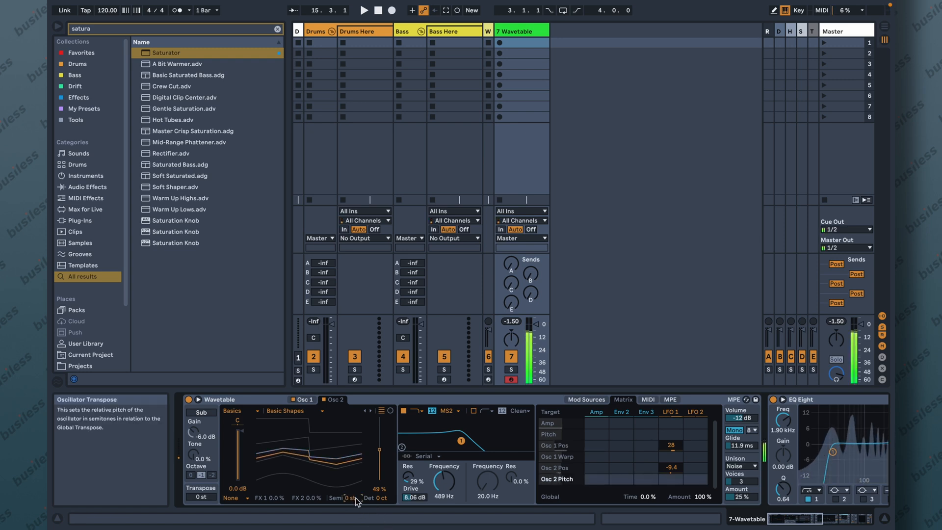
{"action": "left_click_drag", "start_coordinate": [356, 498], "coordinate": [382, 490]}
Set Saturator's drive to 21.7 dB and dry/wet to 73.8%, and set the Mono device's Bass Mono frequency to 248 Hz
{"action": "left_click_drag", "start_coordinate": [785, 520], "coordinate": [813, 524]}
{"action": "left_click_drag", "start_coordinate": [783, 487], "coordinate": [783, 489]}
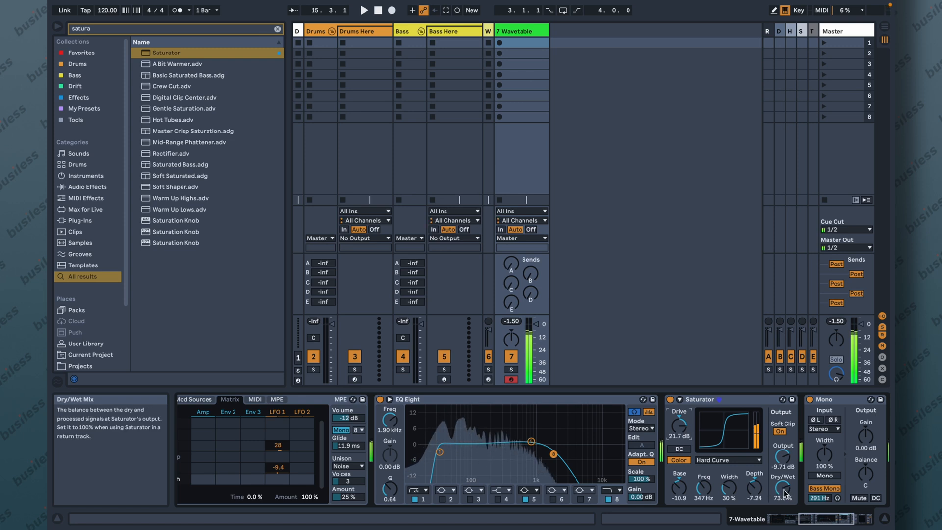
{"action": "left_click_drag", "start_coordinate": [818, 498], "coordinate": [819, 507]}
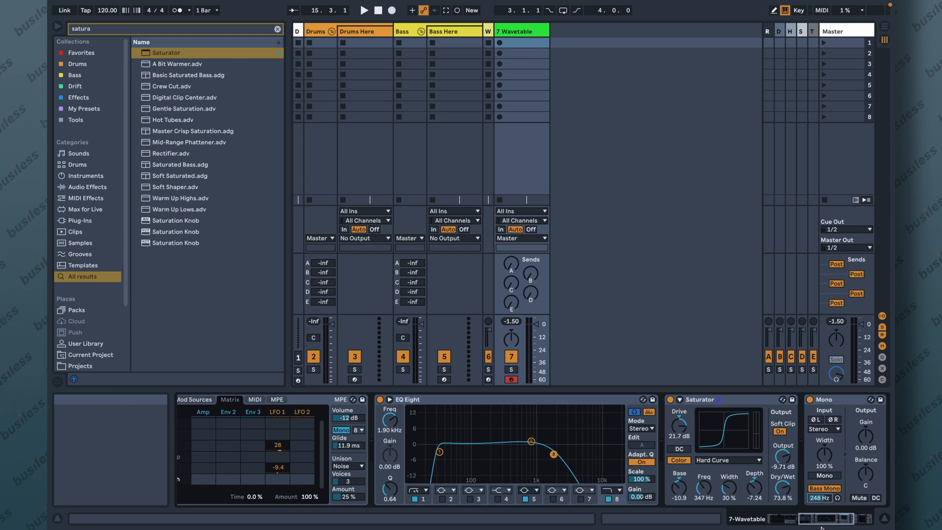
Examine the bass's stereo image in Ozone Imager's Polar Sample display, and close the plug-in window
{"action": "left_click_drag", "start_coordinate": [827, 521], "coordinate": [851, 523]}
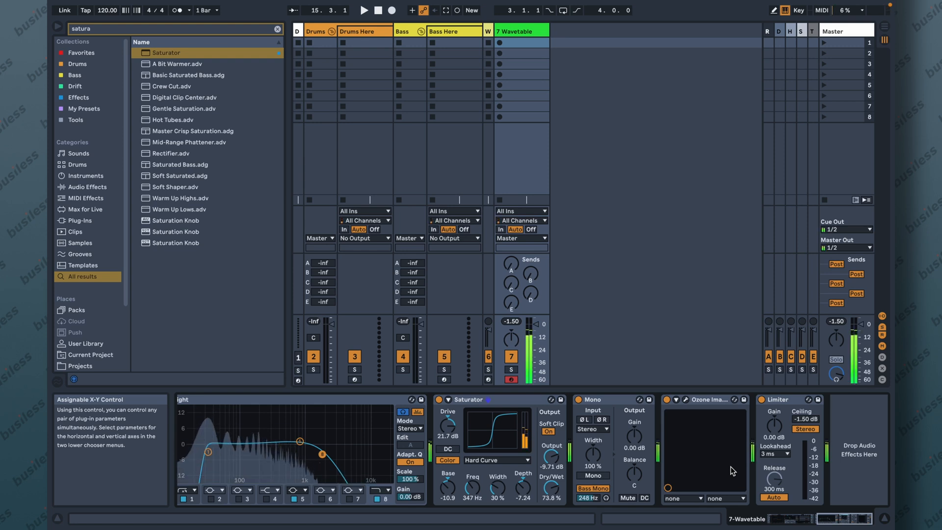
{"action": "left_click", "coordinate": [686, 400]}
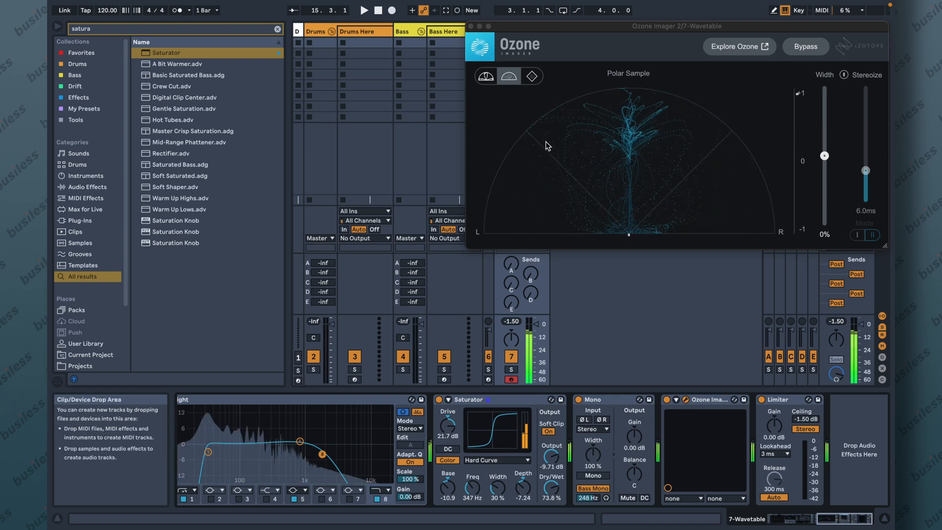
{"action": "left_click", "coordinate": [472, 29]}
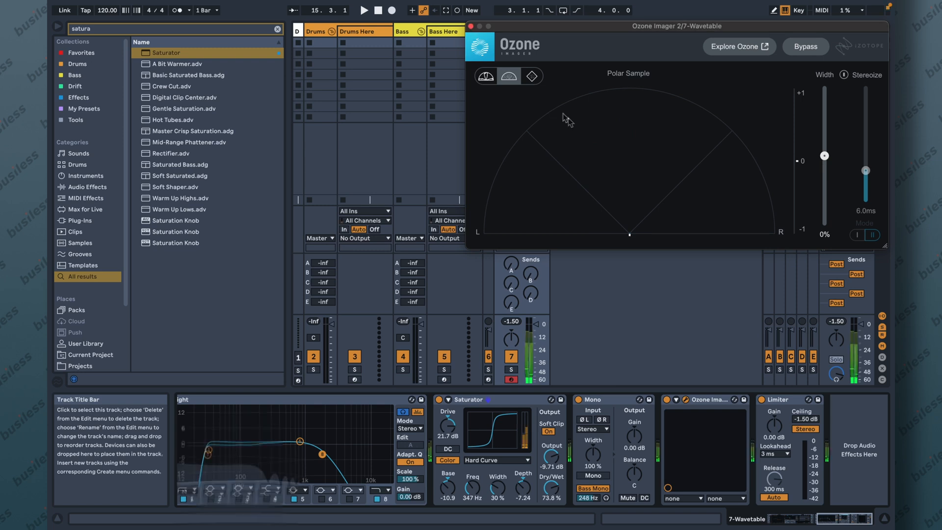
{"action": "left_click", "coordinate": [470, 26]}
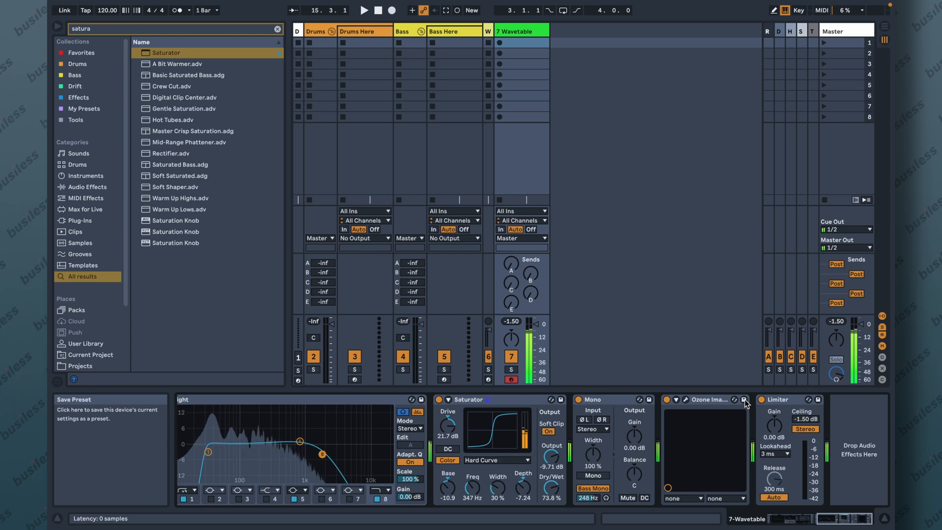
Group the whole device chain from Wavetable through Limiter into an Instrument Rack
{"action": "left_click", "coordinate": [827, 519]}
{"action": "left_click_drag", "start_coordinate": [827, 524], "coordinate": [865, 526]}
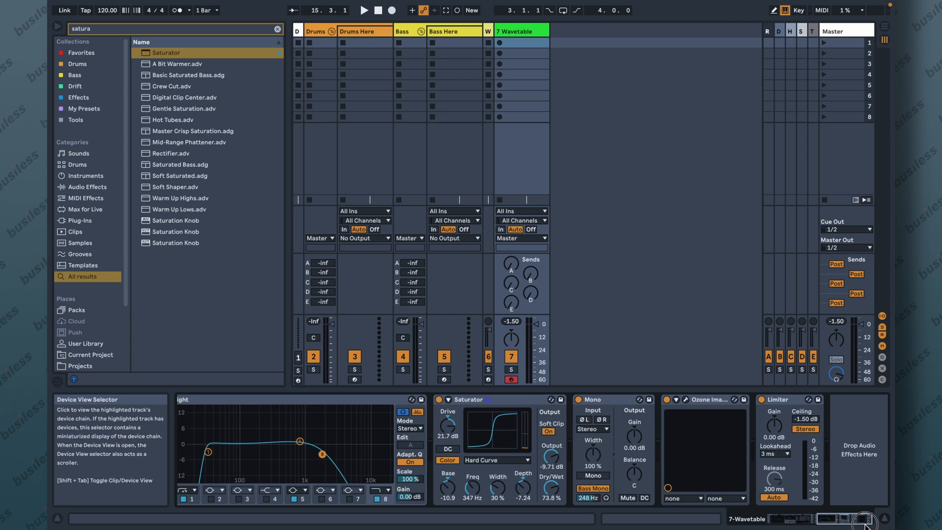
{"action": "left_click", "coordinate": [846, 521]}
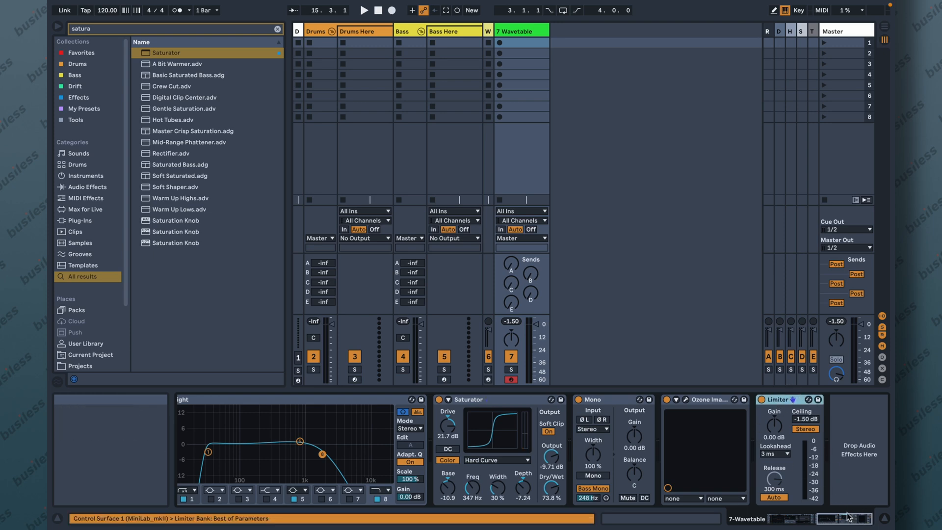
{"action": "left_click_drag", "start_coordinate": [847, 521], "coordinate": [786, 524]}
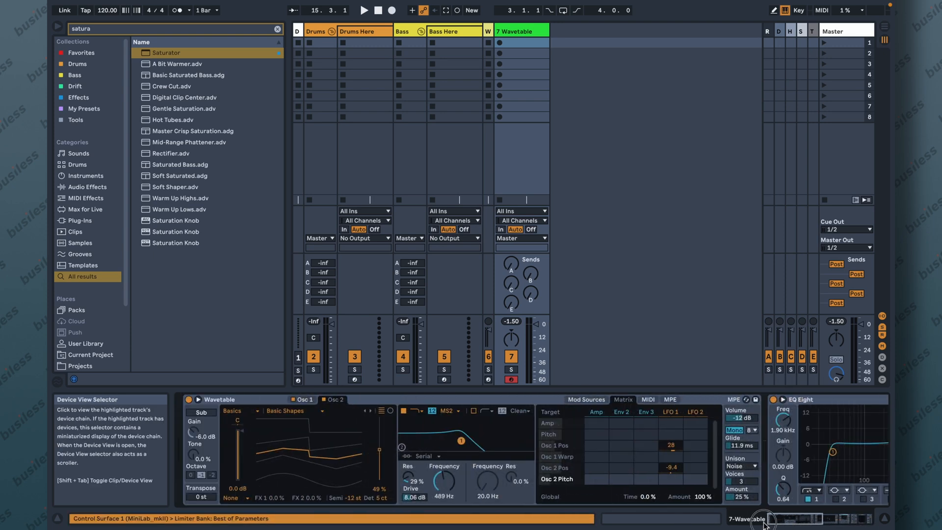
{"action": "left_click", "coordinate": [367, 401]}
{"action": "key", "text": "ctrl+g"}
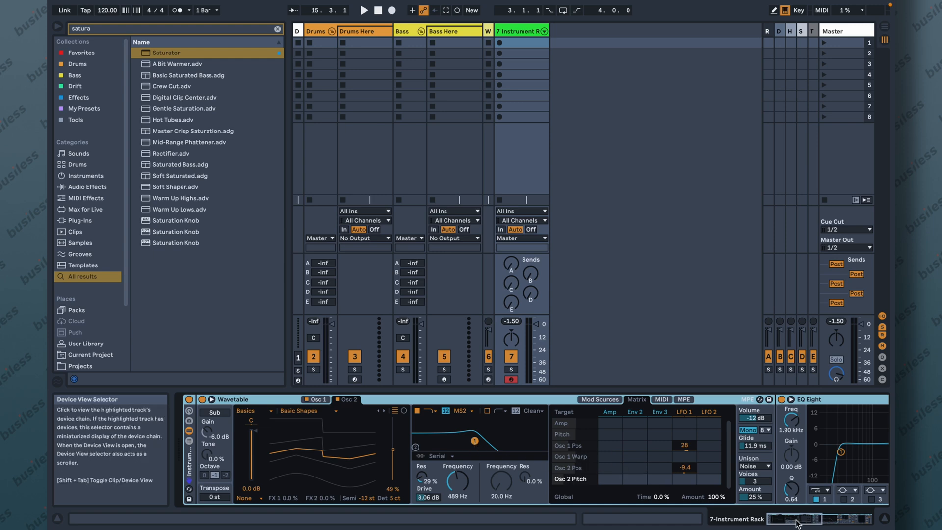
Try Wavetable's sub oscillator at octave -1 with -3.7 dB gain and 23% tone, and turn it off
{"action": "mouse_move", "coordinate": [798, 523]}
{"action": "left_mouse_down"}
{"action": "mouse_move", "coordinate": [858, 526]}
{"action": "mouse_move", "coordinate": [783, 528]}
{"action": "left_mouse_up"}
{"action": "left_click", "coordinate": [601, 400]}
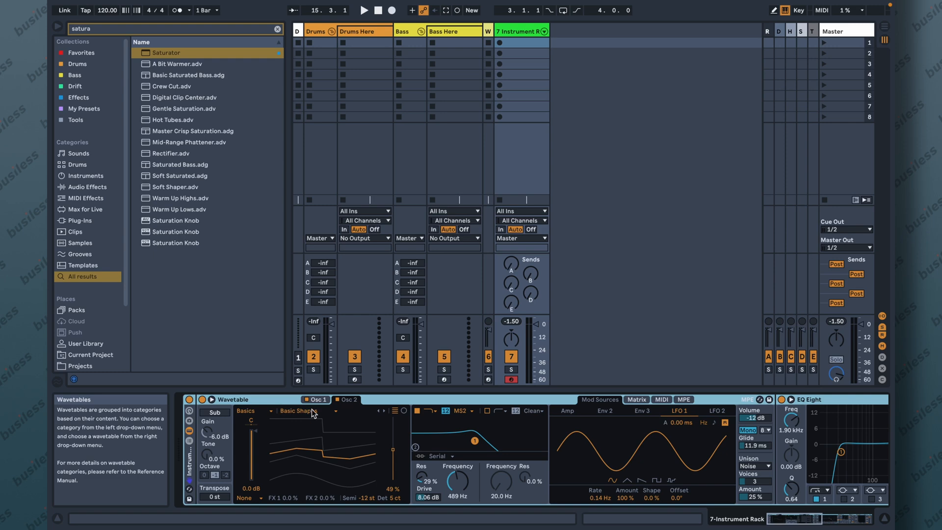
{"action": "left_click", "coordinate": [215, 412]}
{"action": "left_click", "coordinate": [225, 474]}
{"action": "left_click", "coordinate": [215, 475]}
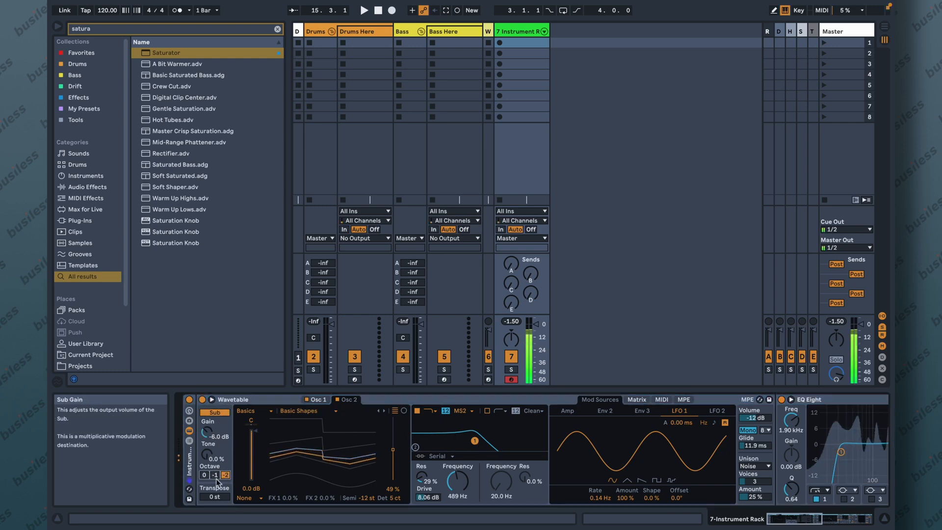
{"action": "left_click_drag", "start_coordinate": [206, 432], "coordinate": [206, 449]}
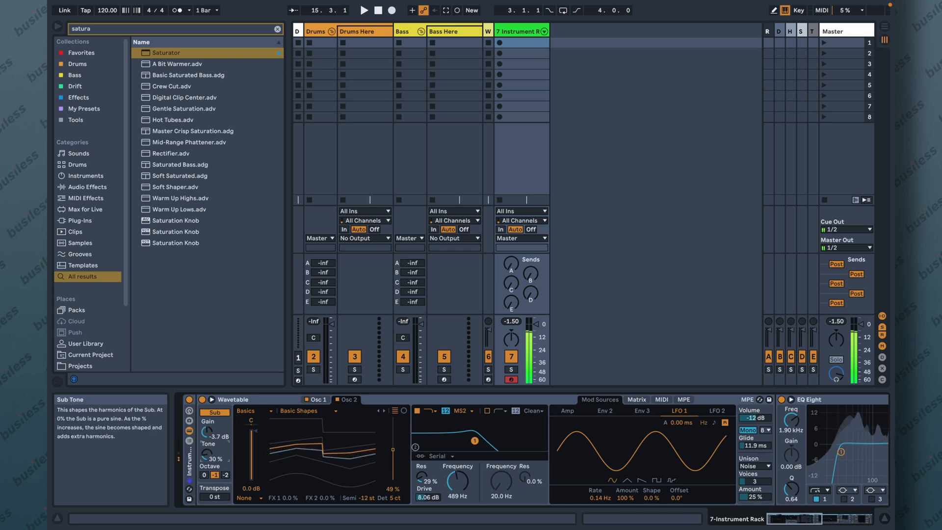
{"action": "left_click_drag", "start_coordinate": [207, 455], "coordinate": [206, 456]}
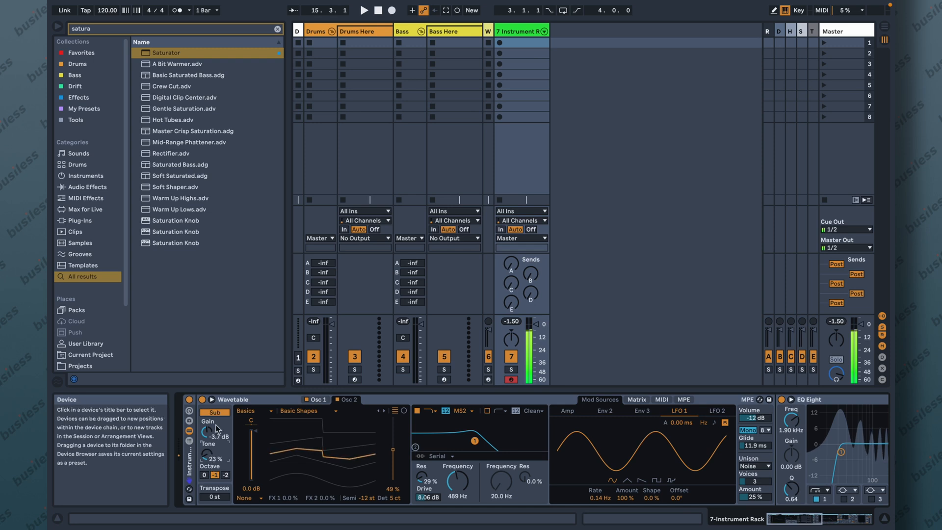
{"action": "left_click", "coordinate": [215, 413]}
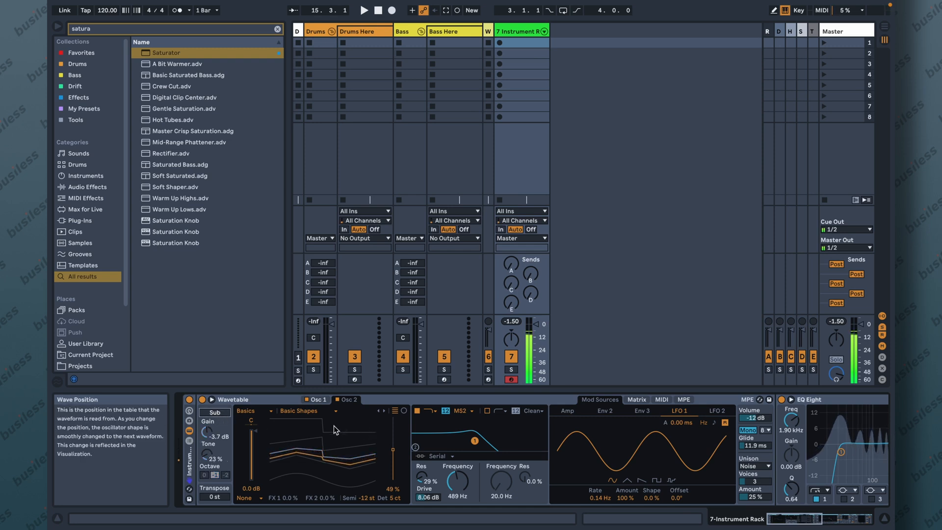
Set Wavetable's first filter to a 324 Hz cutoff with 29% resonance and 6.94 dB drive
{"action": "left_click_drag", "start_coordinate": [476, 442], "coordinate": [462, 435]}
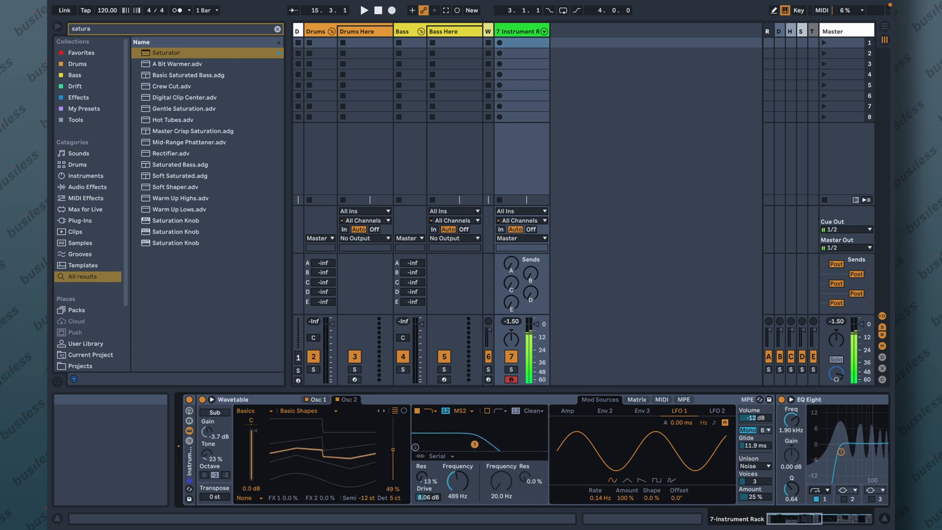
{"action": "left_click_drag", "start_coordinate": [435, 497], "coordinate": [435, 504]}
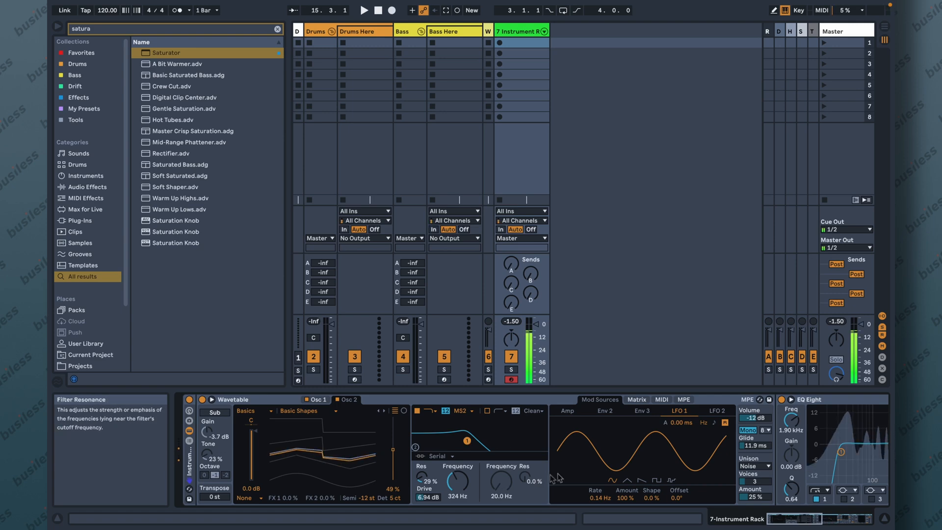
Set EQ Eight's band 1 low cut to 34.4 Hz with a Q of 0.69
{"action": "left_click_drag", "start_coordinate": [796, 520], "coordinate": [804, 519]}
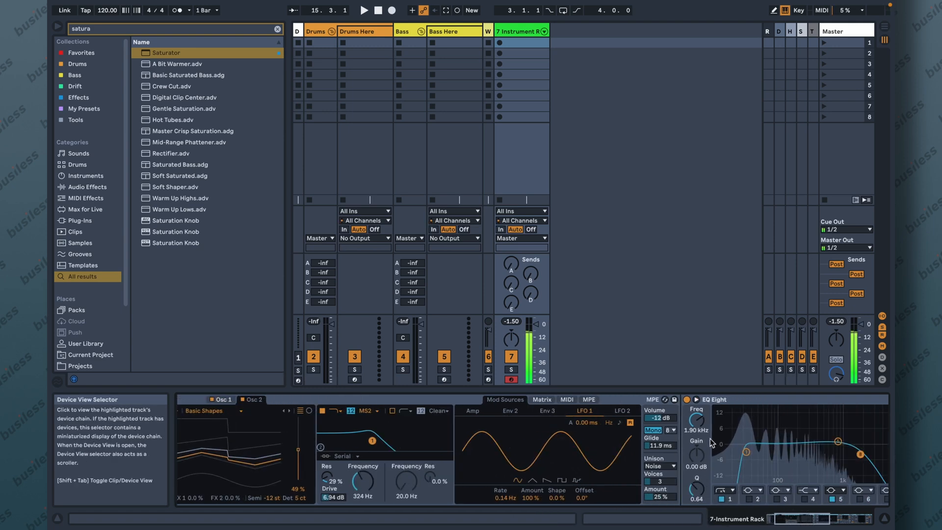
{"action": "left_click", "coordinate": [746, 452]}
{"action": "left_click_drag", "start_coordinate": [746, 452], "coordinate": [750, 453]}
Raise EQ Eight's band 8 high-cut frequency, and set band 5 to a 0.12 dB gain at 899 Hz
{"action": "left_click_drag", "start_coordinate": [794, 520], "coordinate": [814, 522]}
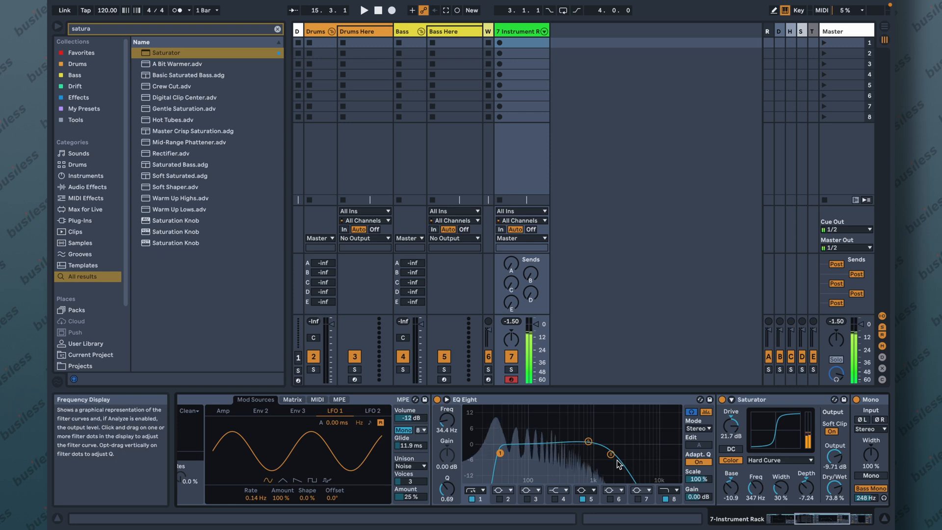
{"action": "left_click_drag", "start_coordinate": [617, 461], "coordinate": [589, 448]}
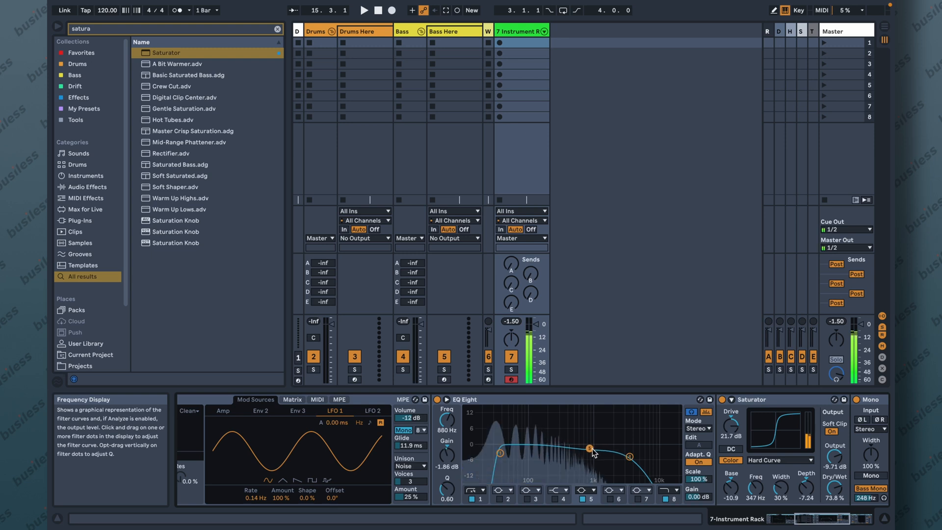
{"action": "left_click_drag", "start_coordinate": [589, 448], "coordinate": [590, 444]}
{"action": "left_click_drag", "start_coordinate": [822, 519], "coordinate": [830, 518]}
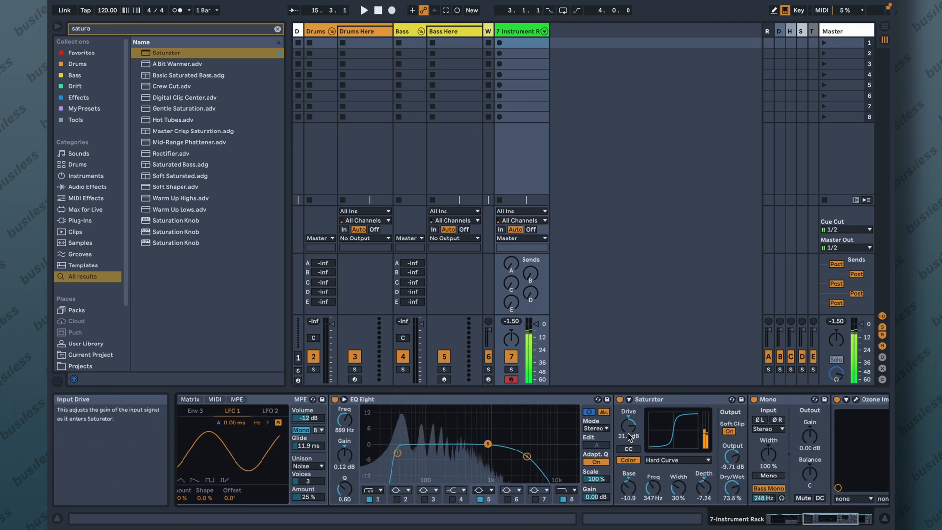